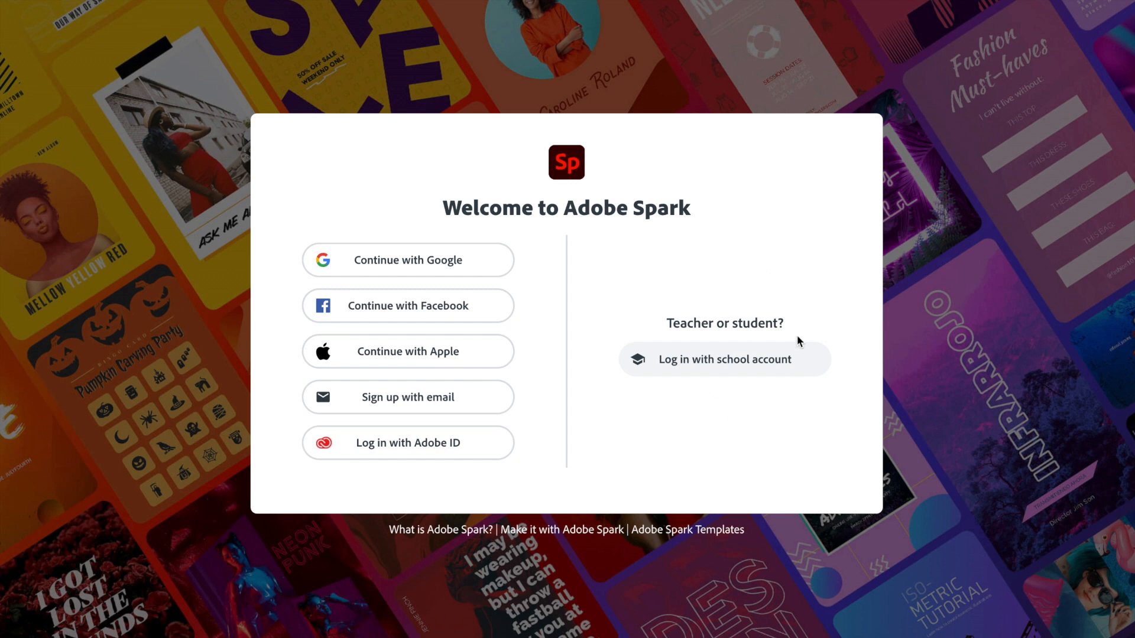
# Step: Log in to Adobe Spark with a school account, continuing through Google
pyautogui.click(731, 364)
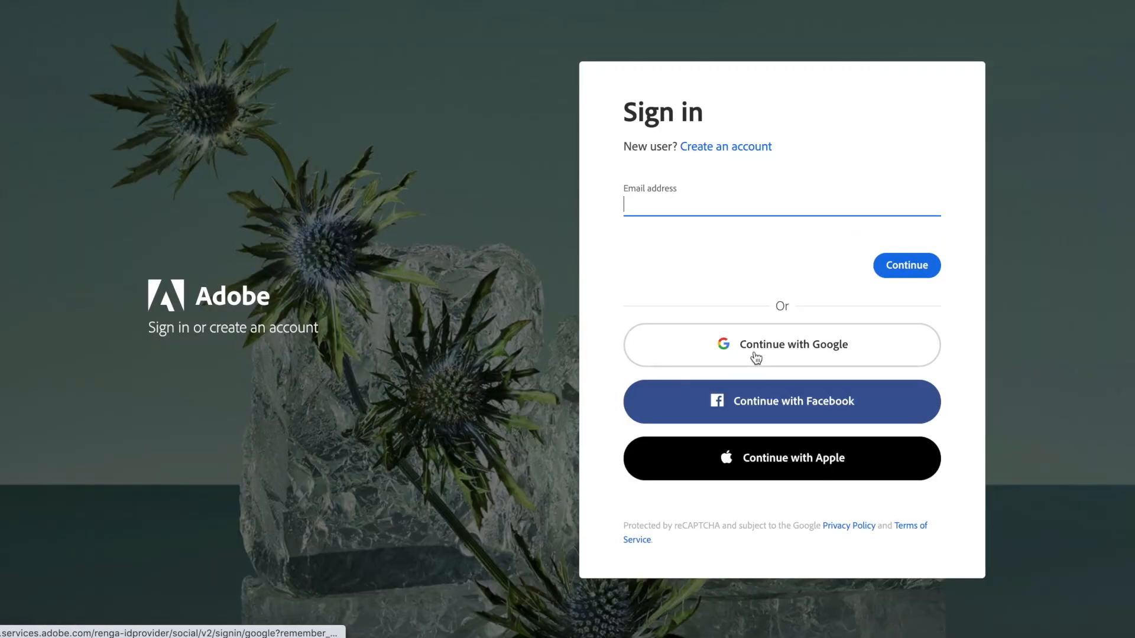
pyautogui.click(772, 348)
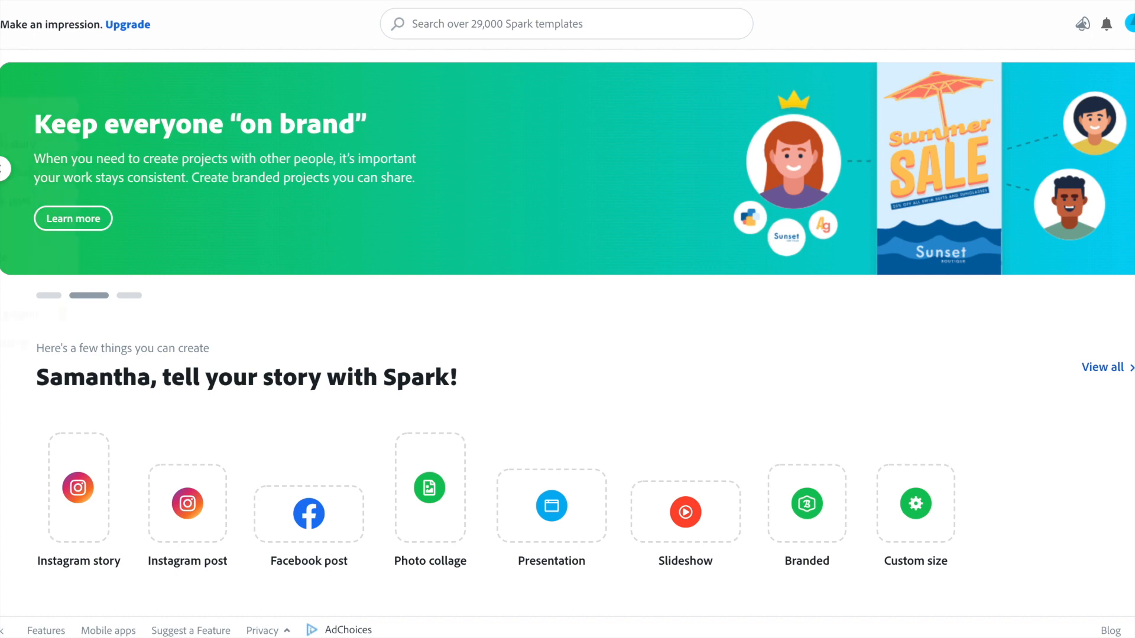
# Step: Browse the gallery of all project types and templates, and return to the home page
pyautogui.click(0, 80)
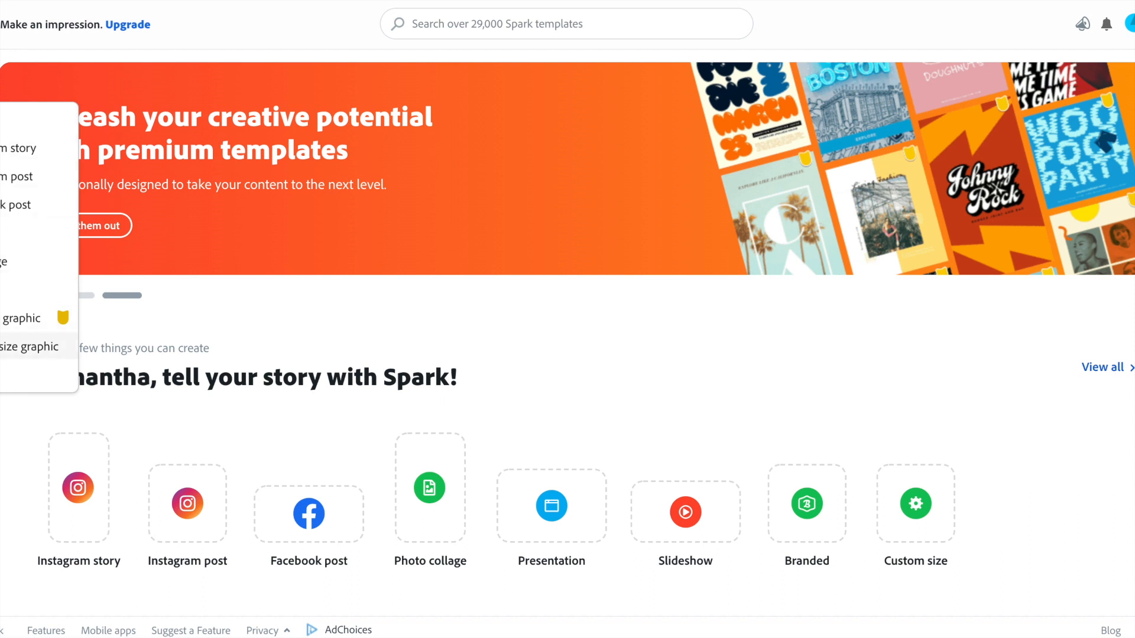
pyautogui.click(5, 375)
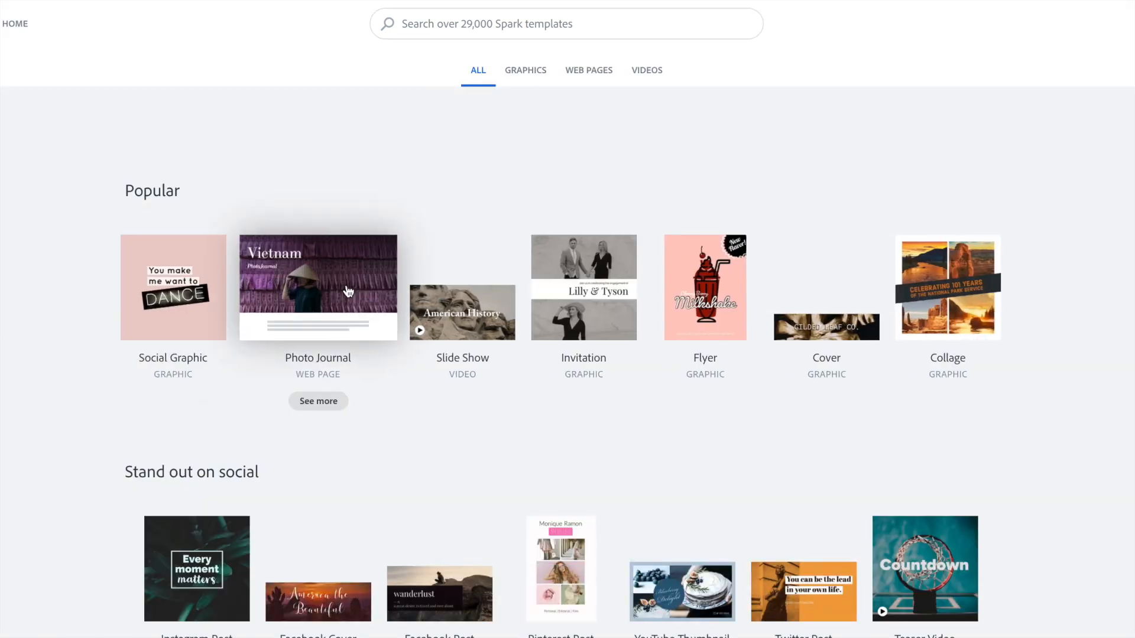
pyautogui.scroll(-5, 513, 112)
pyautogui.scroll(5, 512, 113)
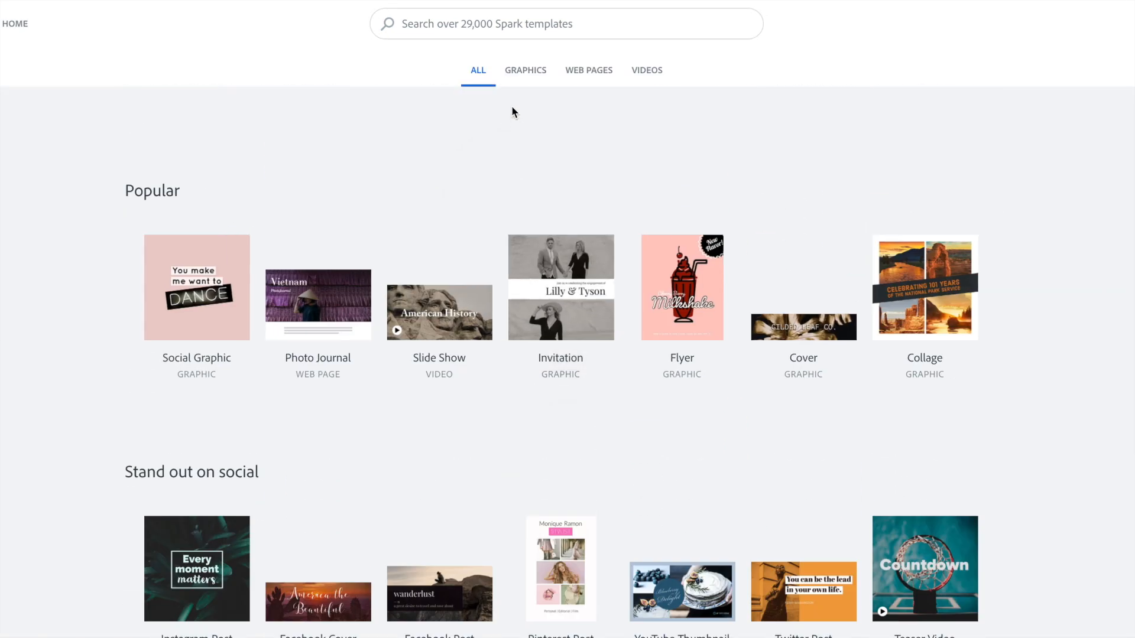
pyautogui.click(481, 23)
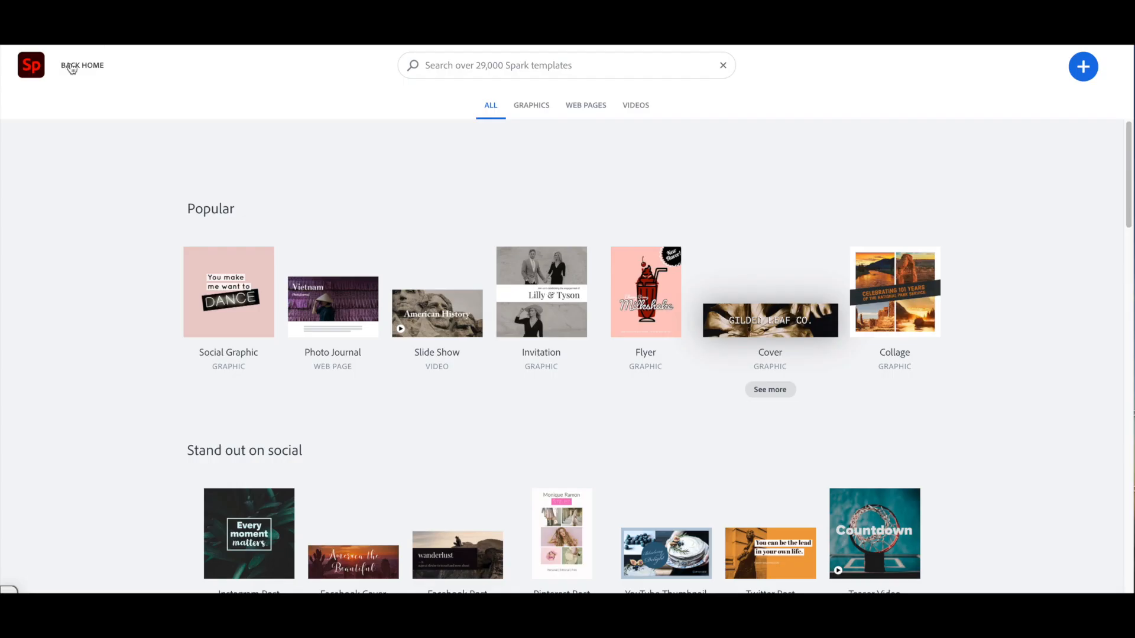
pyautogui.click(71, 68)
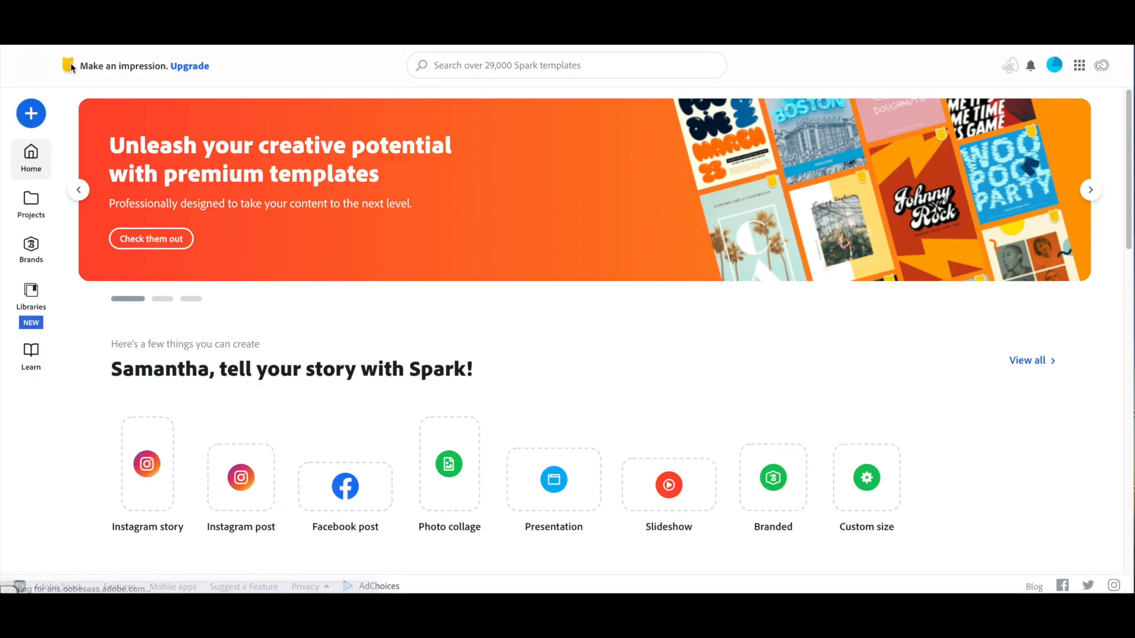
# Step: Create a blank custom-size graphic 2560 px wide and 2560 px high with locked proportions
pyautogui.click(39, 114)
pyautogui.click(72, 347)
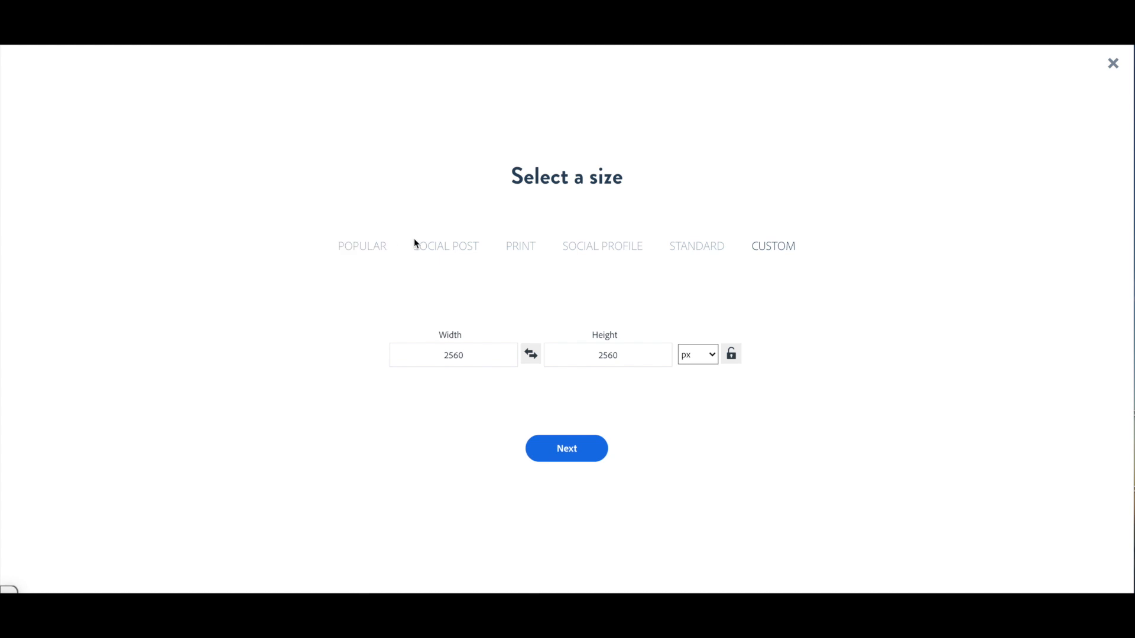
pyautogui.click(474, 358)
pyautogui.click(635, 353)
pyautogui.click(731, 355)
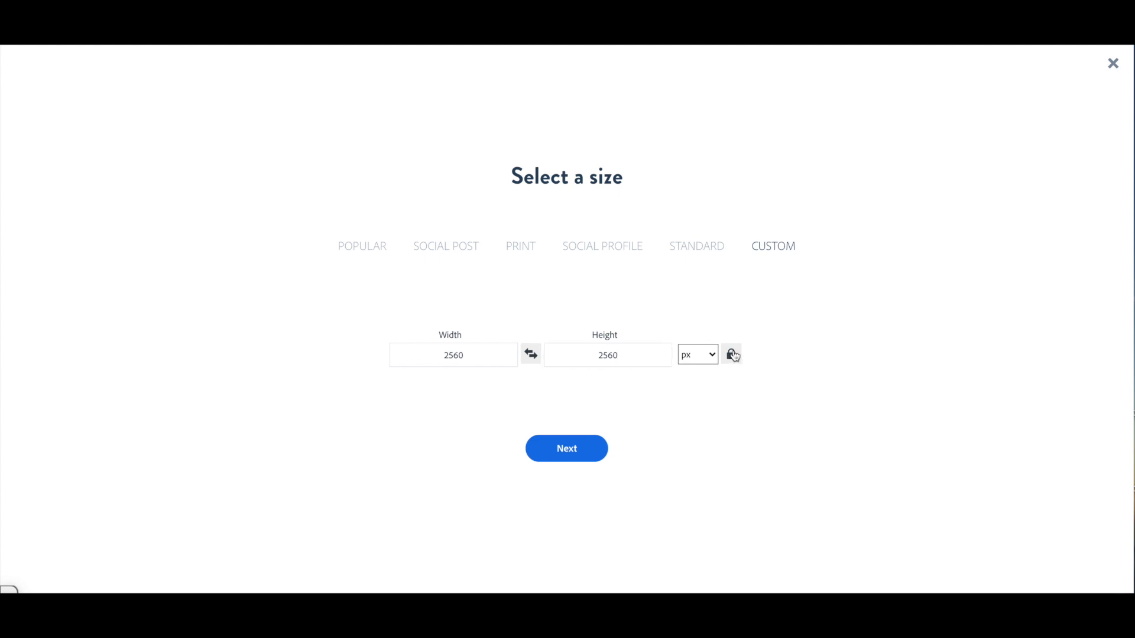
pyautogui.click(565, 449)
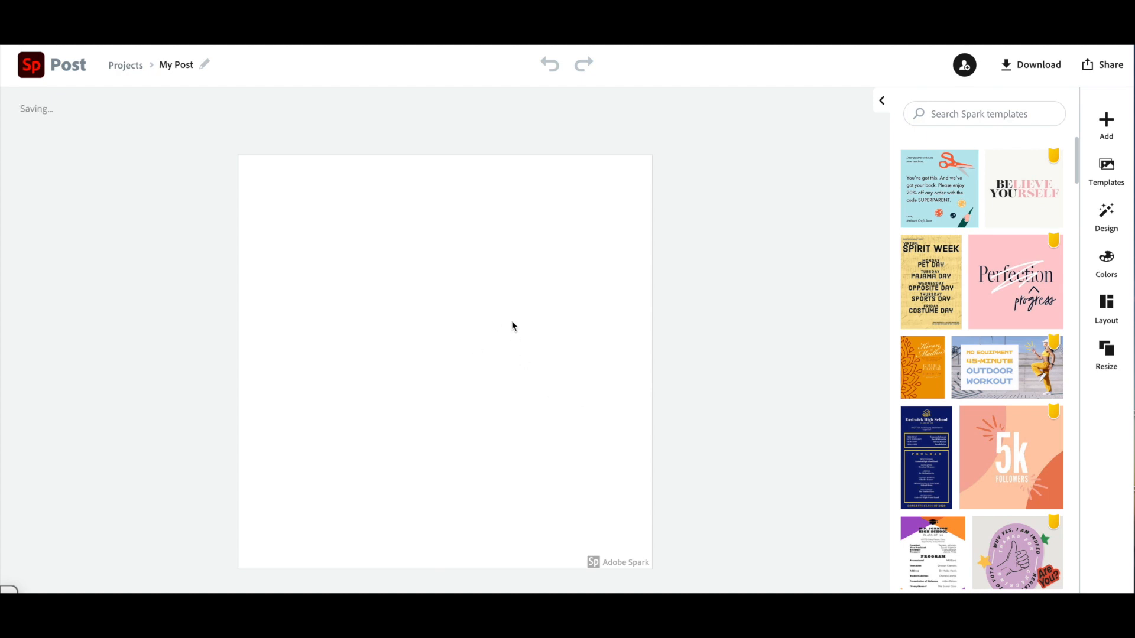
# Step: Try teal, yellow and magenta as the canvas background and settle on the pale beige suggested color
pyautogui.click(532, 326)
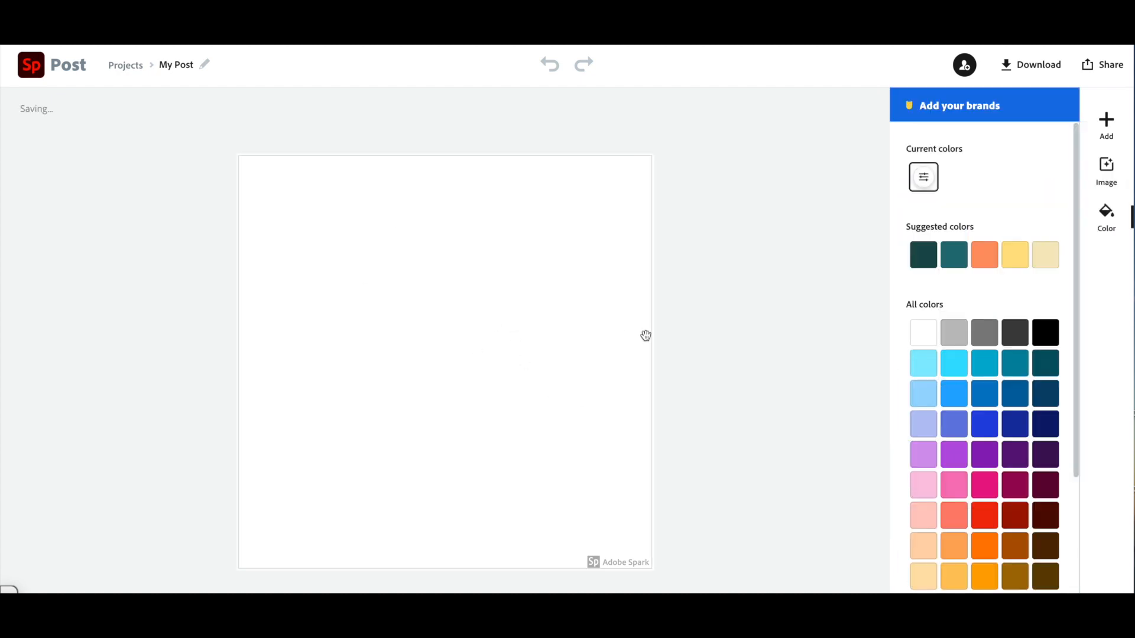
pyautogui.click(954, 254)
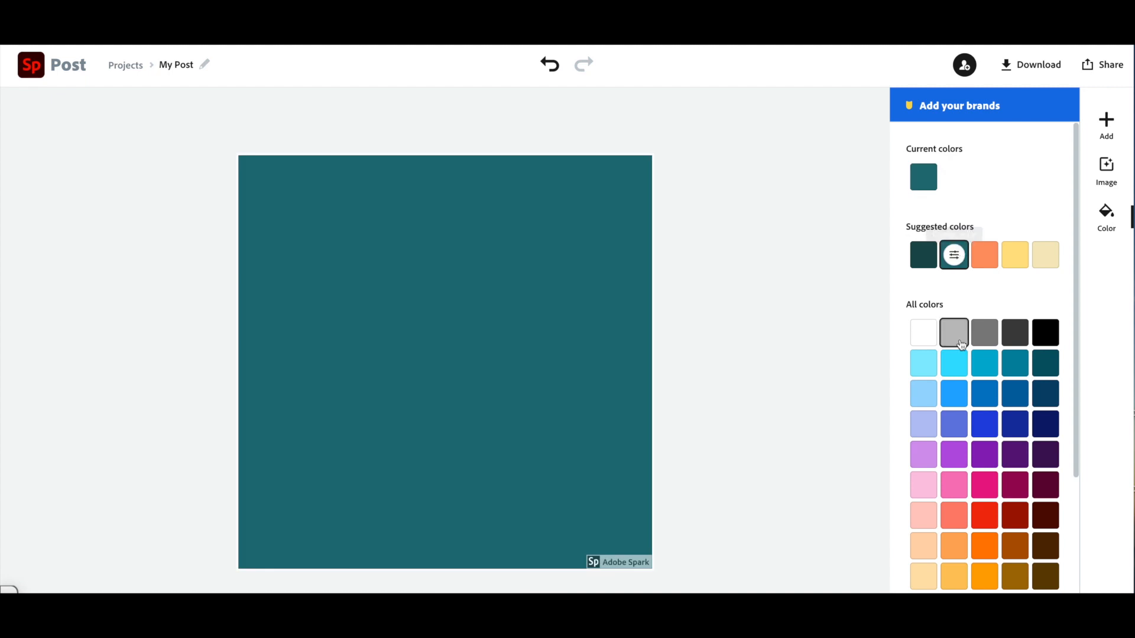
pyautogui.click(1021, 259)
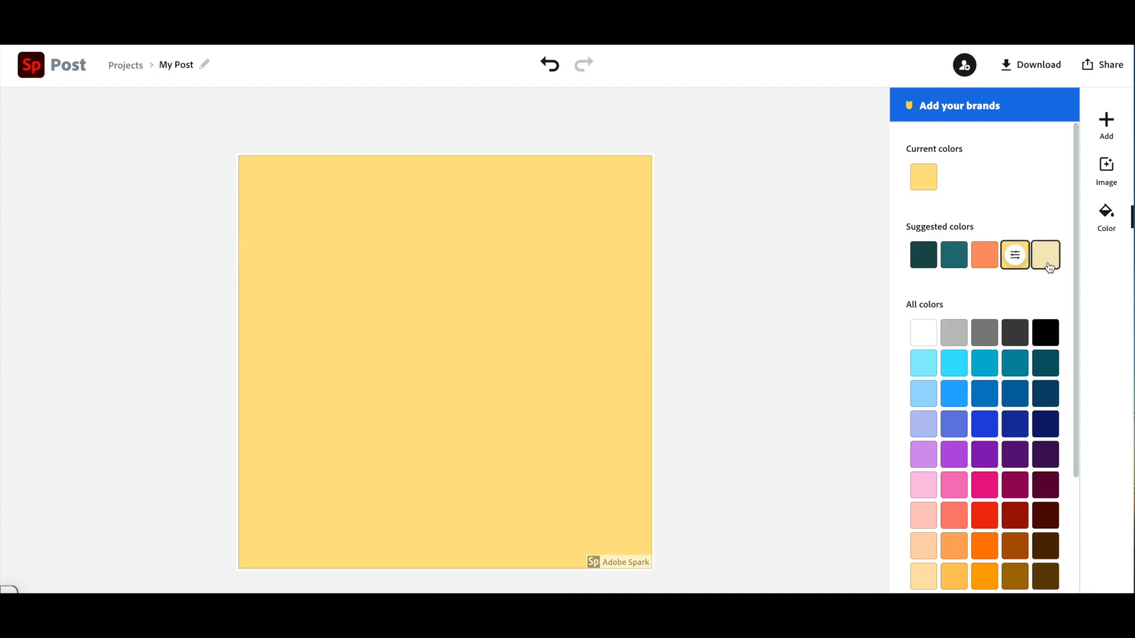
pyautogui.click(1046, 255)
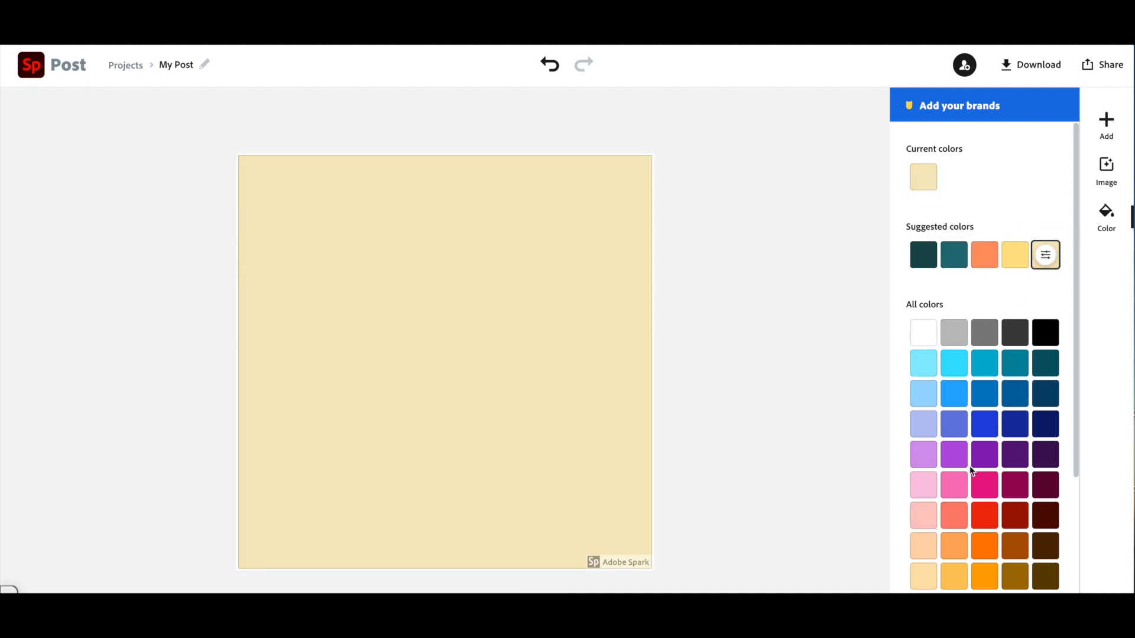
pyautogui.click(983, 484)
pyautogui.click(935, 339)
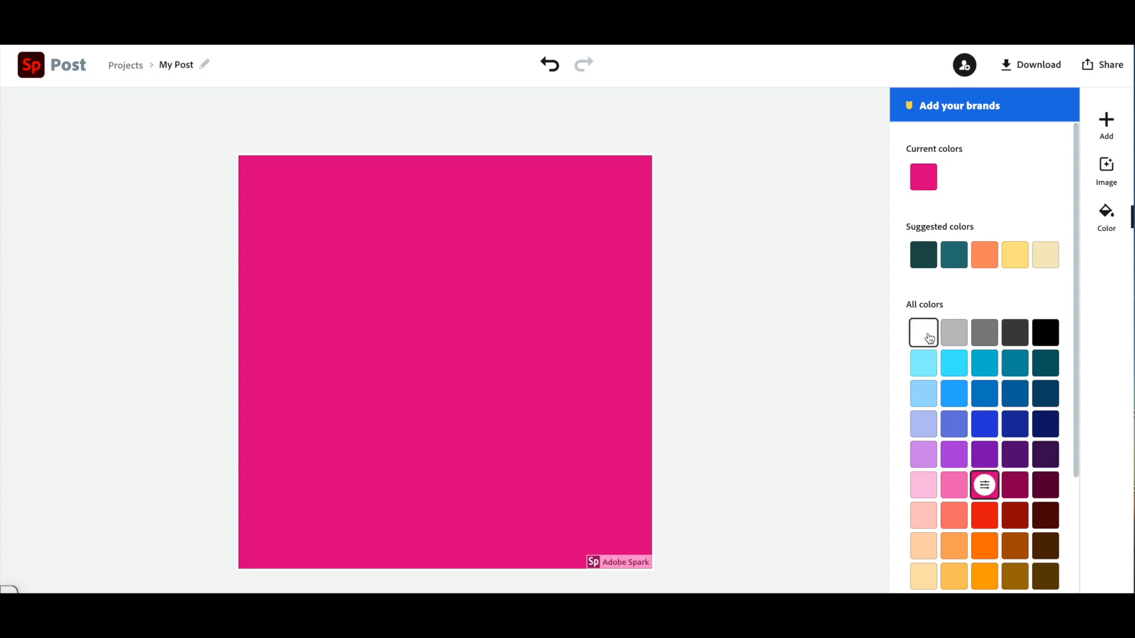
pyautogui.click(1046, 255)
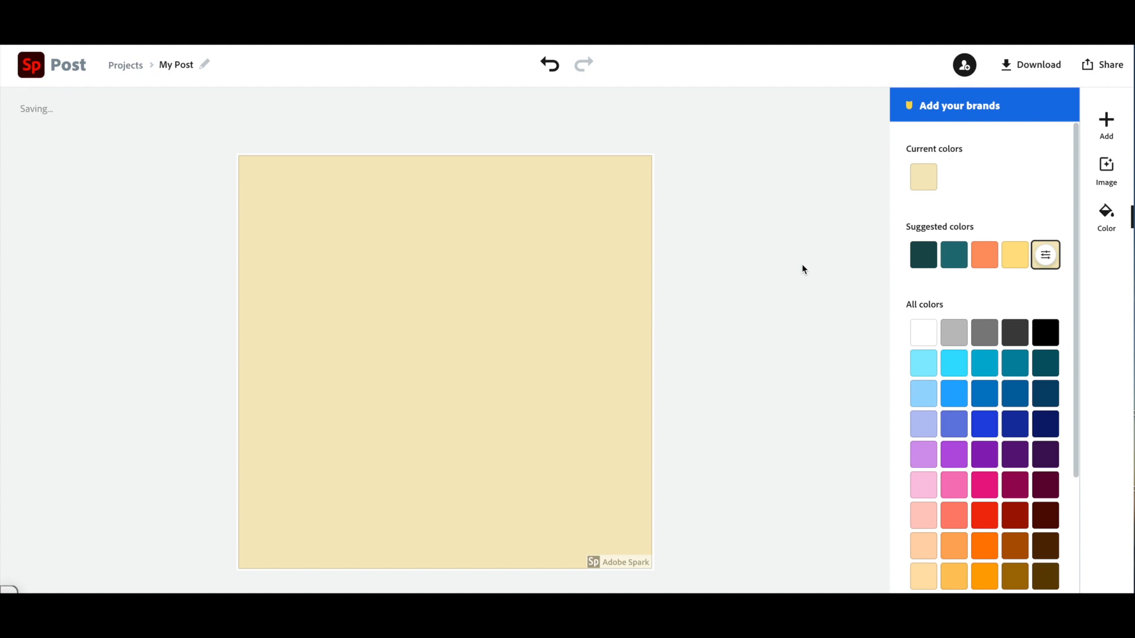
# Step: Upload the photo IMG_8884.jpg from the Desktop and add it to the canvas as a freely movable image
pyautogui.click(1108, 131)
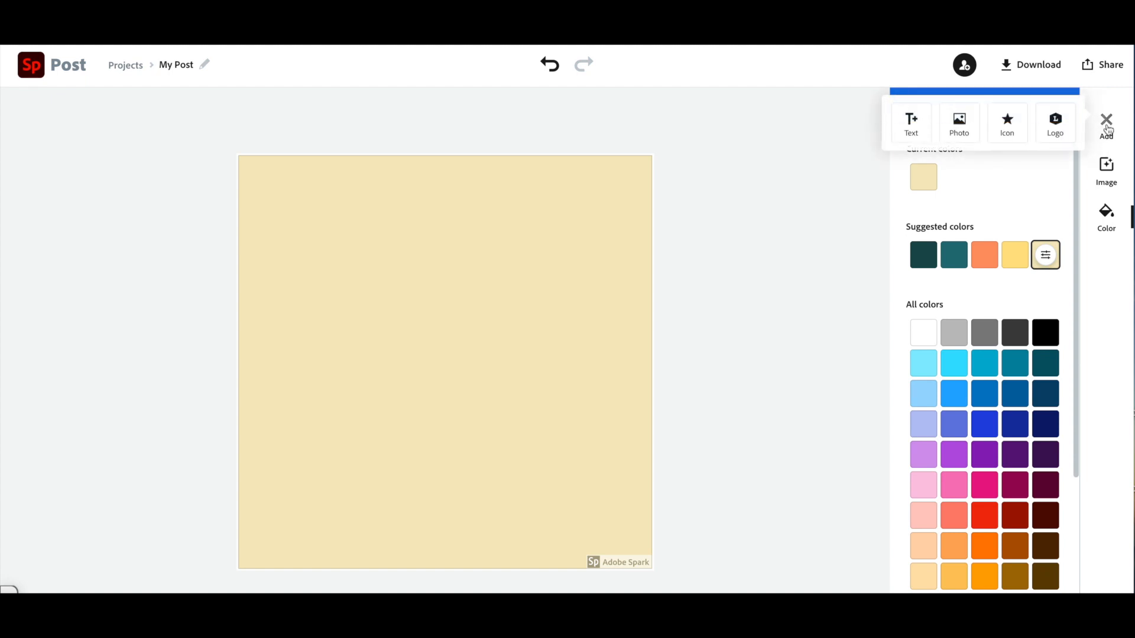
pyautogui.click(960, 125)
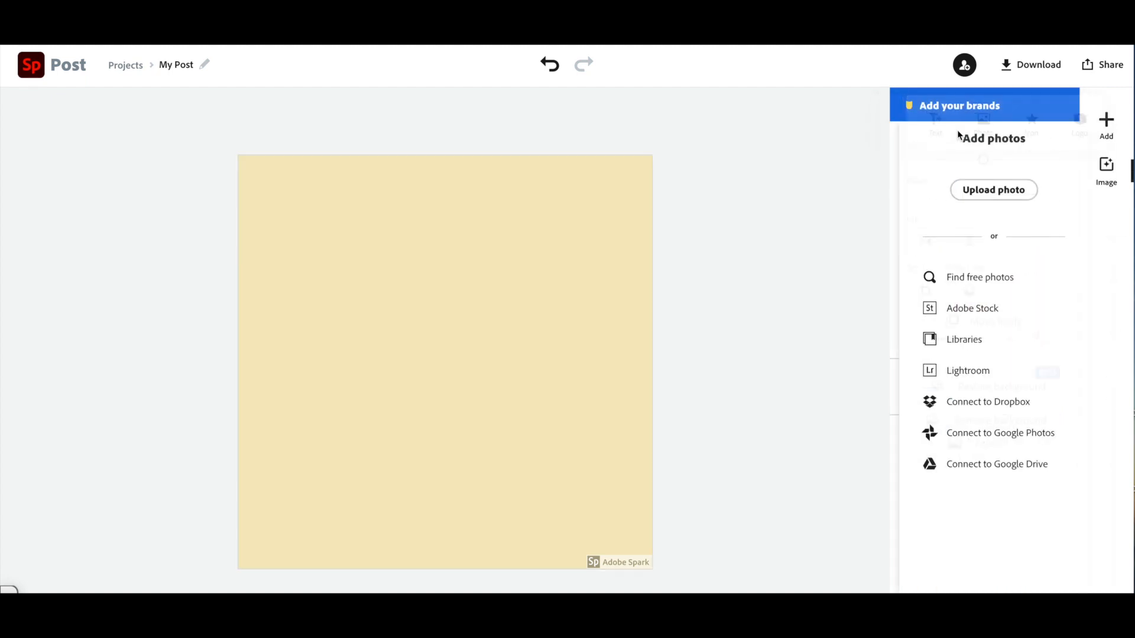
pyautogui.click(973, 190)
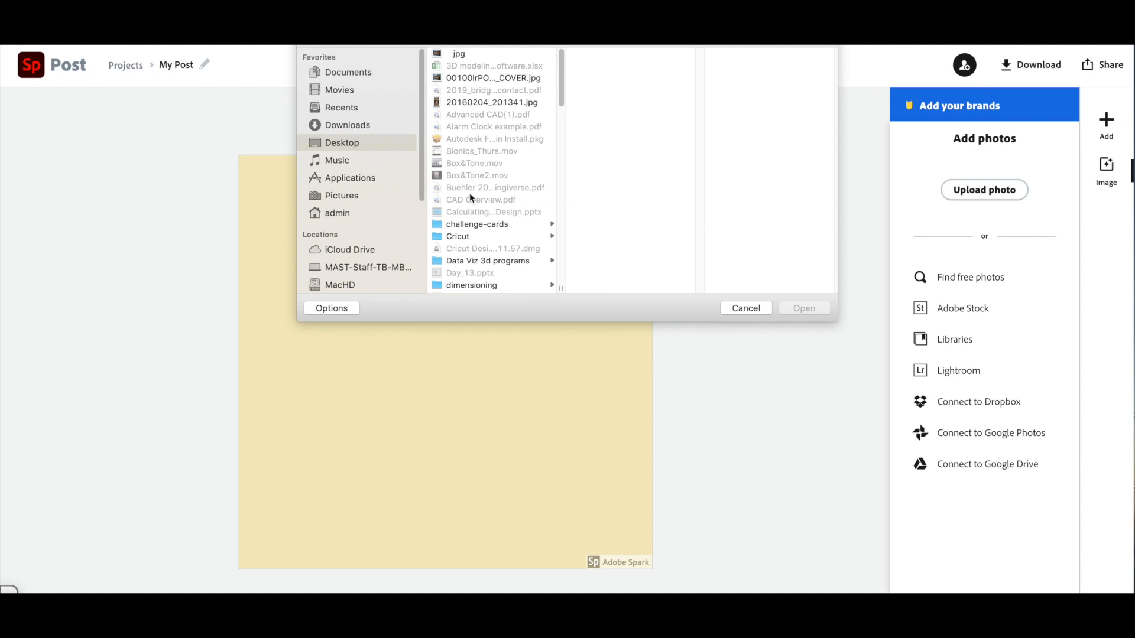
pyautogui.scroll(-5, 470, 197)
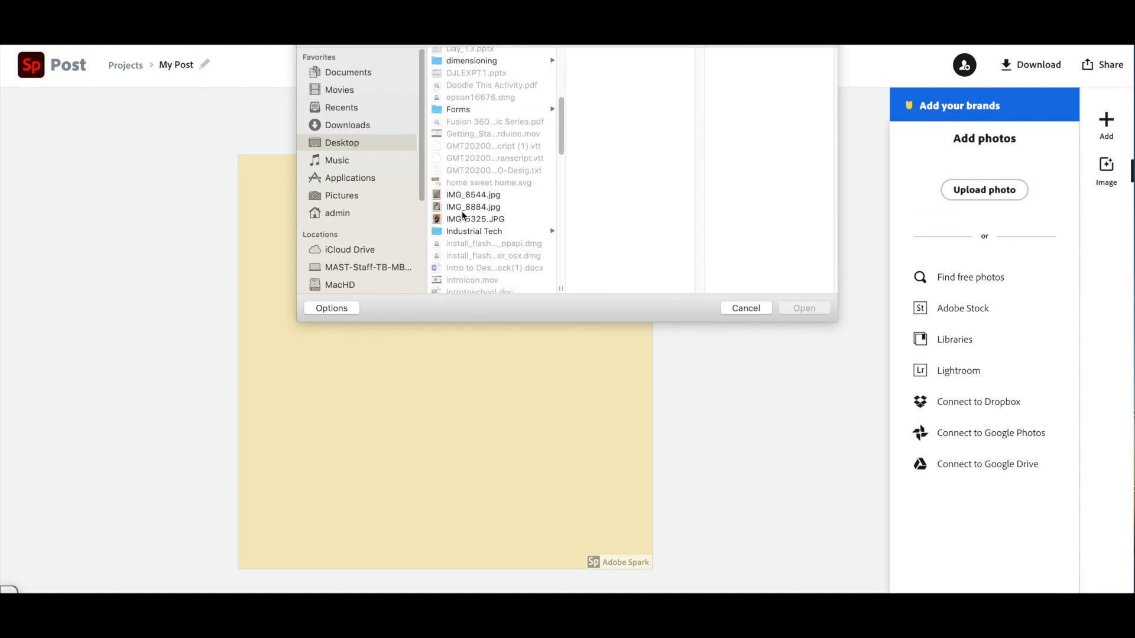
pyautogui.doubleClick(462, 211)
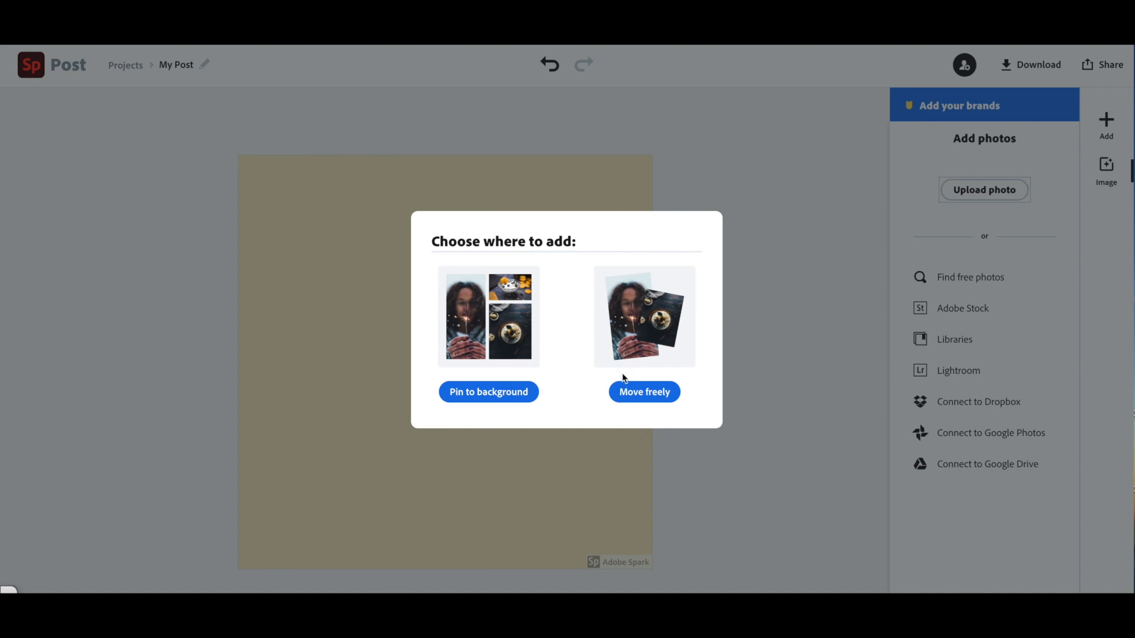
pyautogui.click(648, 393)
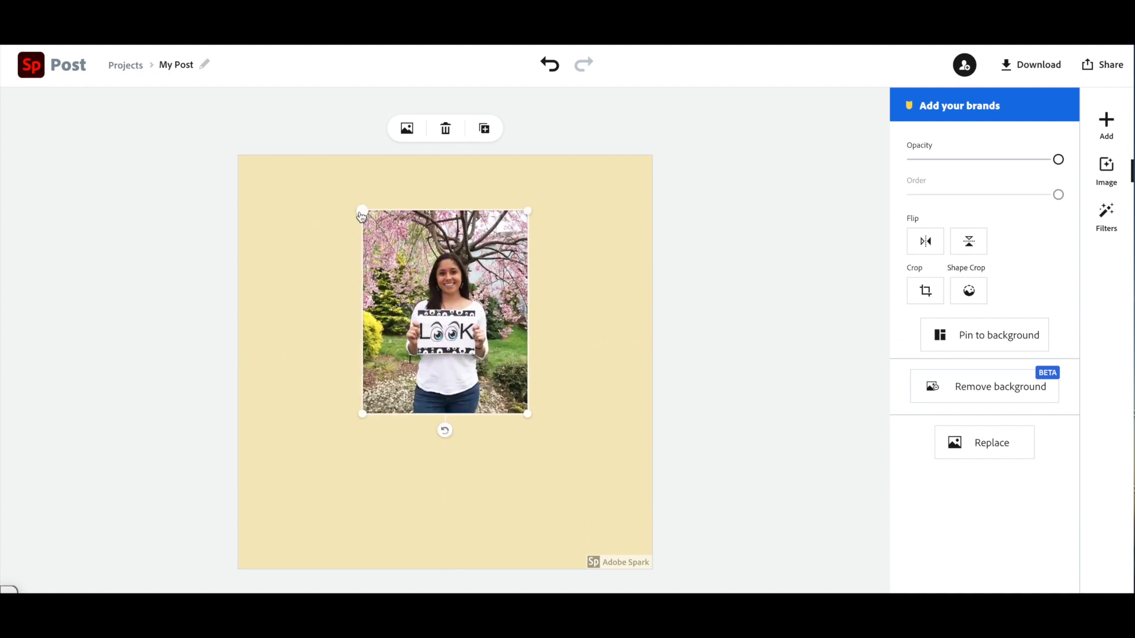
# Step: Crop the photo to the woman's head and shoulders and enlarge the cropped image to over half the canvas width
pyautogui.click(925, 291)
pyautogui.moveTo(530, 416); pyautogui.dragTo(493, 308)
pyautogui.moveTo(428, 273); pyautogui.dragTo(399, 241)
pyautogui.moveTo(361, 209); pyautogui.dragTo(380, 230)
pyautogui.moveTo(461, 331); pyautogui.dragTo(419, 297)
pyautogui.moveTo(432, 235); pyautogui.dragTo(494, 218)
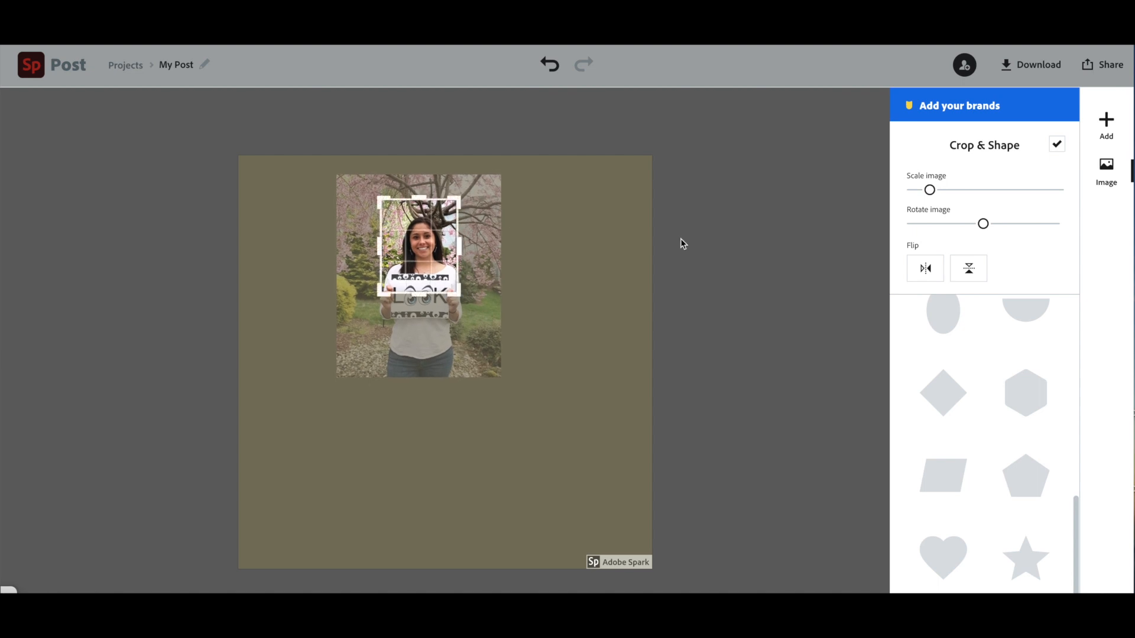
pyautogui.click(1058, 145)
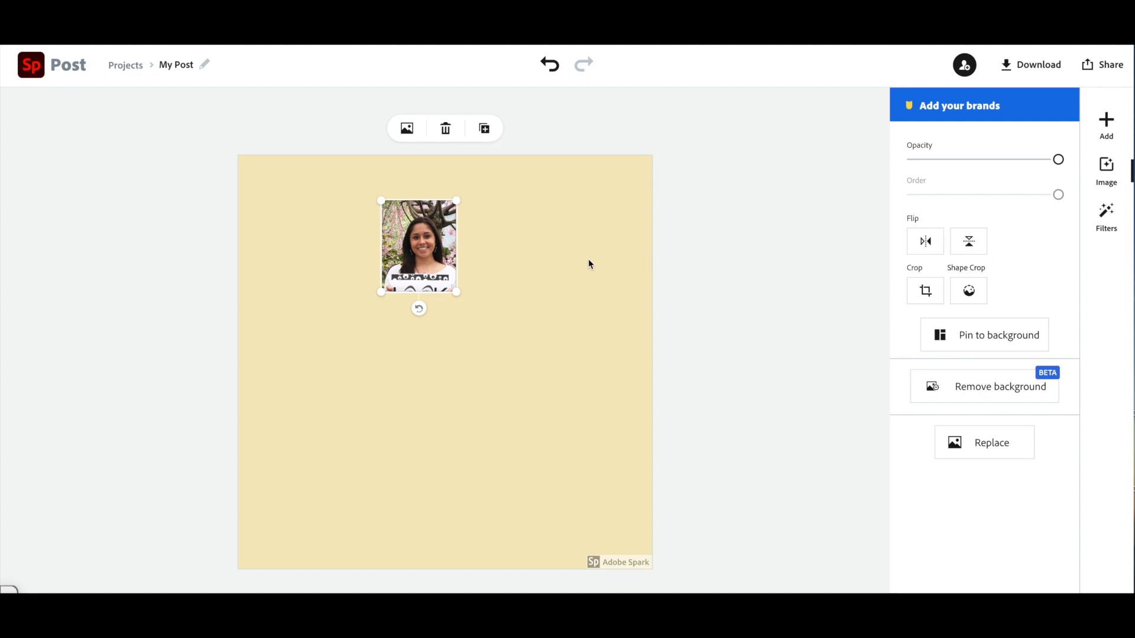
pyautogui.moveTo(455, 295); pyautogui.dragTo(577, 494)
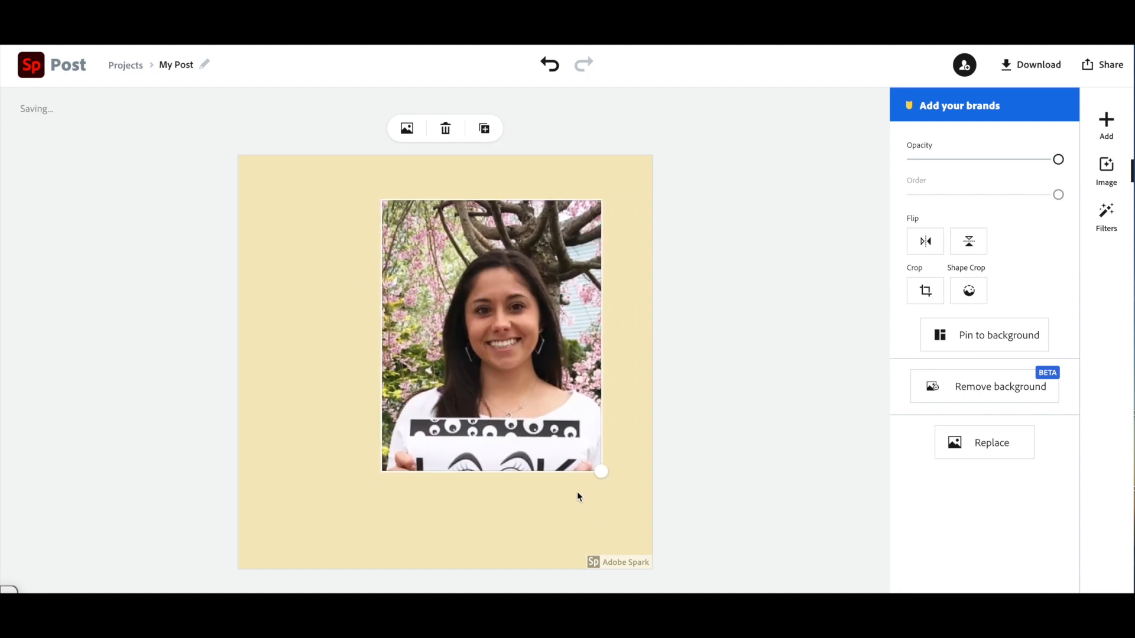
# Step: Shape-crop the photo to a circle, shrinking the crop slightly and centering the woman's face and shoulders inside it
pyautogui.click(968, 291)
pyautogui.click(945, 362)
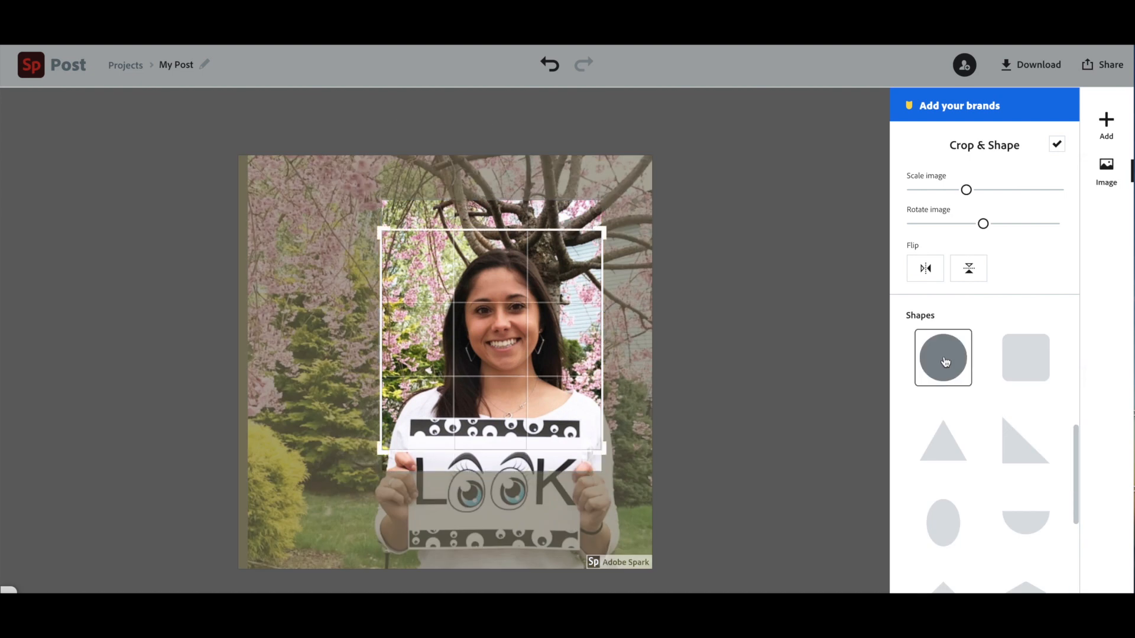
pyautogui.moveTo(486, 319); pyautogui.dragTo(468, 324)
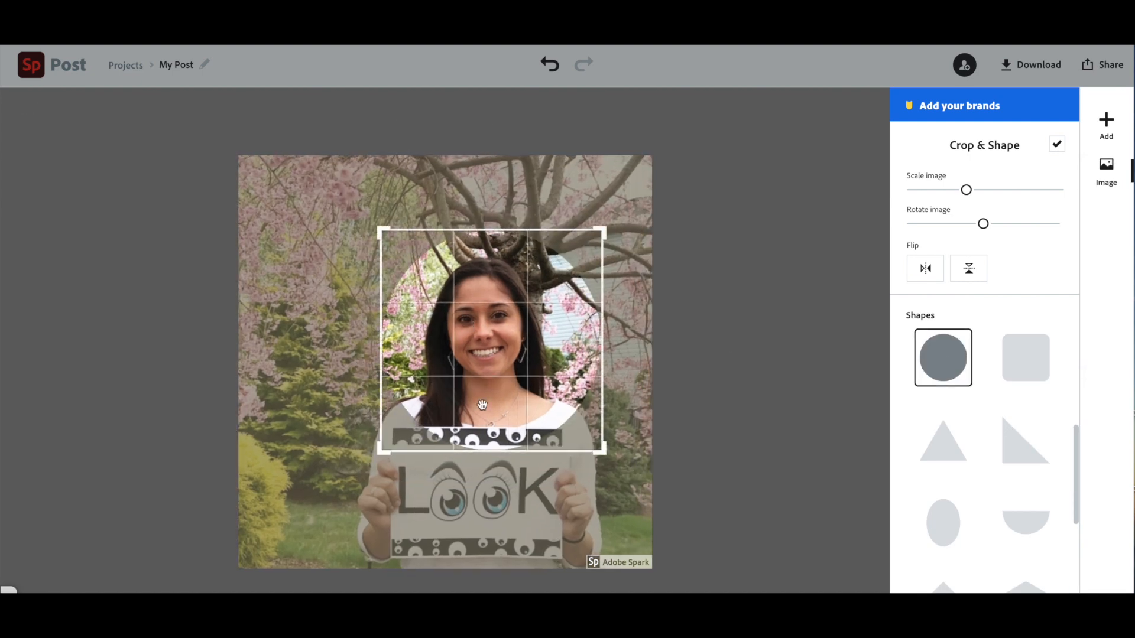
pyautogui.moveTo(602, 452); pyautogui.dragTo(589, 430)
pyautogui.moveTo(499, 363); pyautogui.dragTo(495, 363)
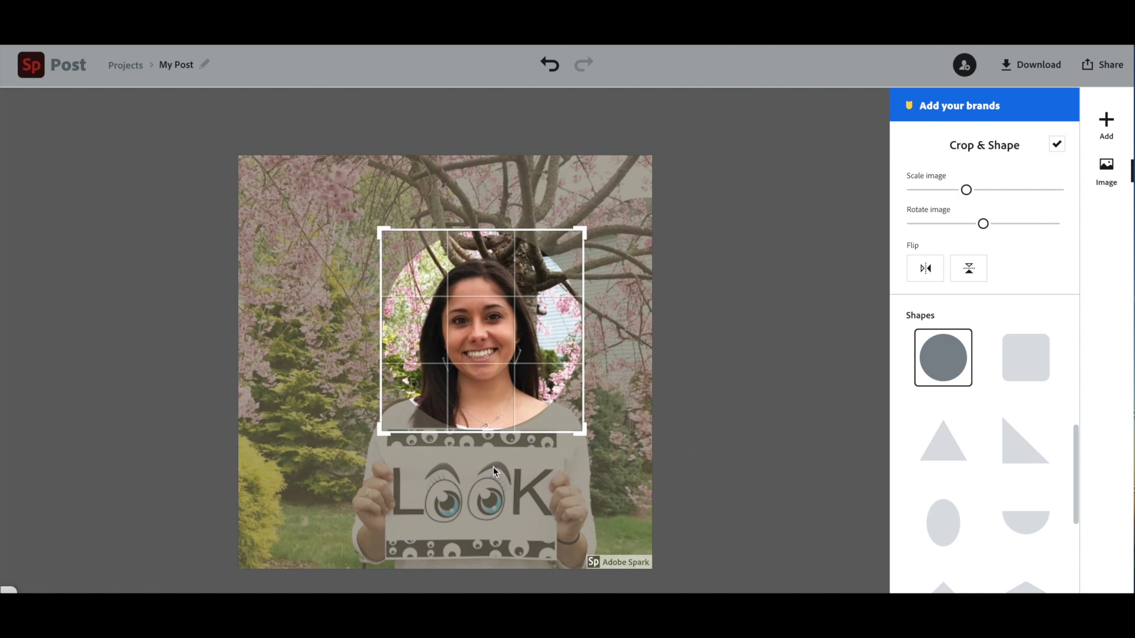
pyautogui.click(1056, 144)
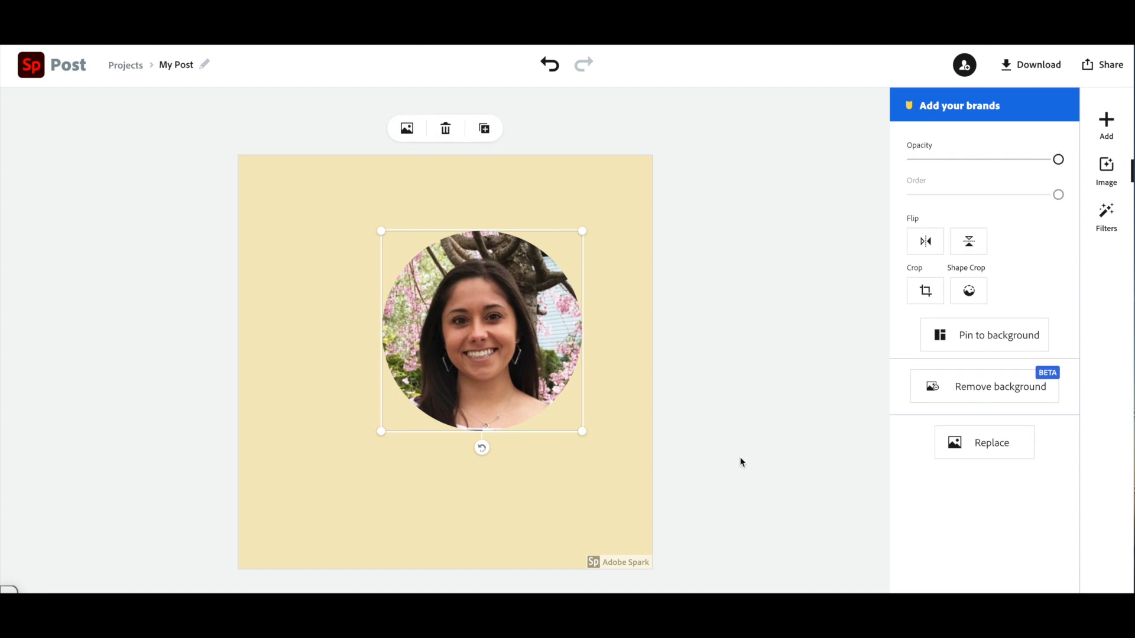
pyautogui.click(970, 292)
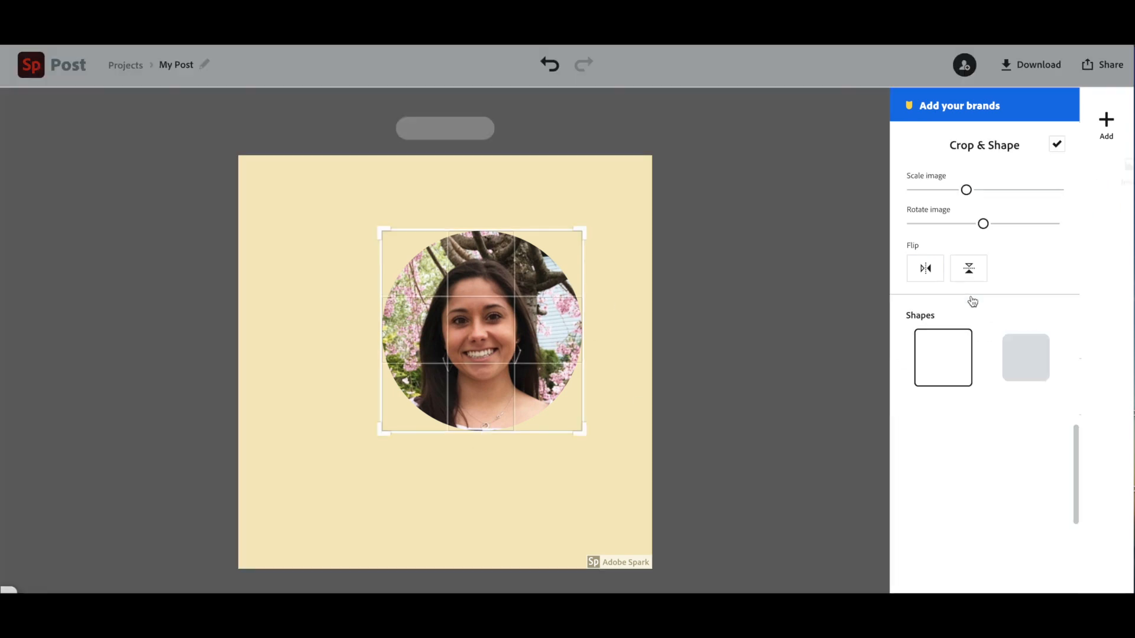
pyautogui.click(1057, 145)
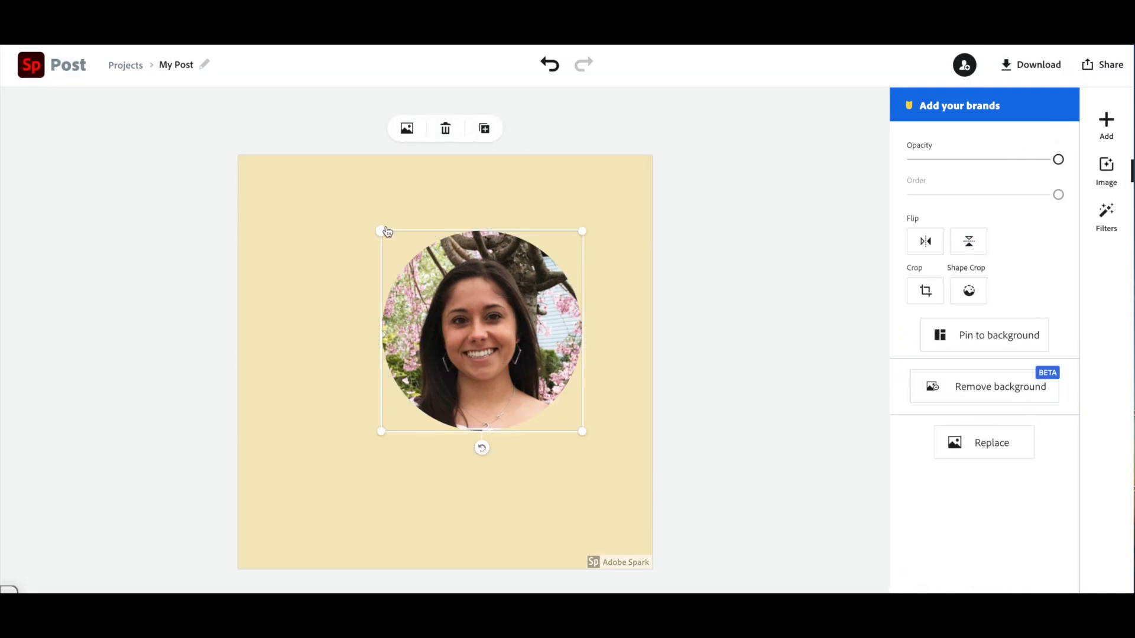
# Step: Enlarge the circular photo to nearly fill the canvas and center it, leaving a narrow beige margin around it
pyautogui.moveTo(380, 231); pyautogui.dragTo(302, 195)
pyautogui.moveTo(495, 354); pyautogui.dragTo(447, 351)
pyautogui.moveTo(533, 429); pyautogui.dragTo(639, 534)
pyautogui.moveTo(488, 440); pyautogui.dragTo(504, 448)
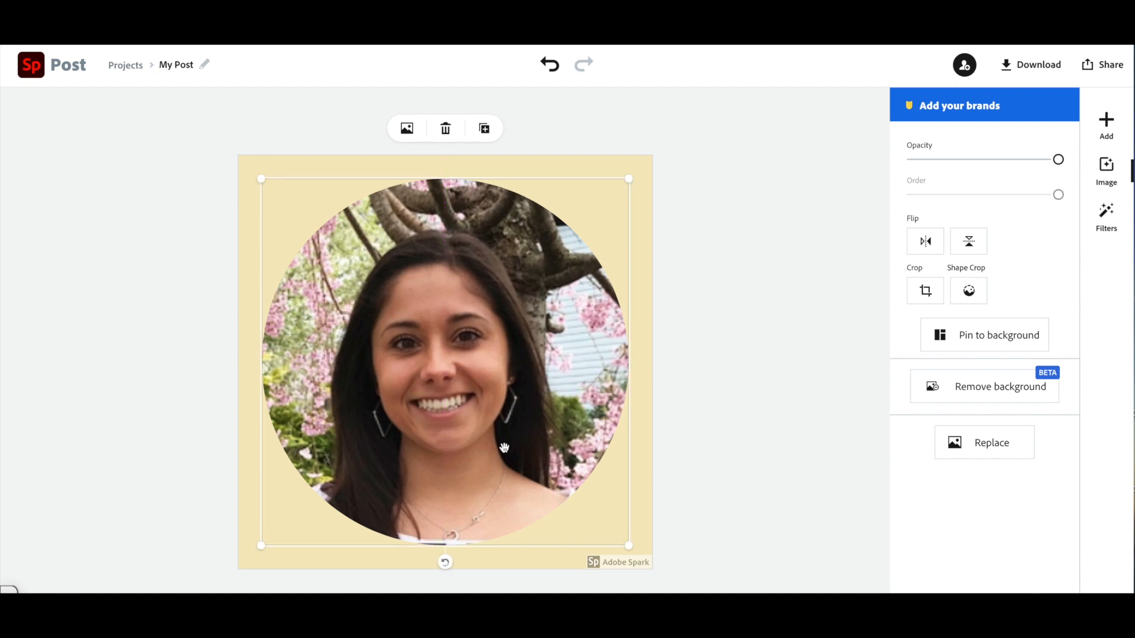
pyautogui.click(710, 370)
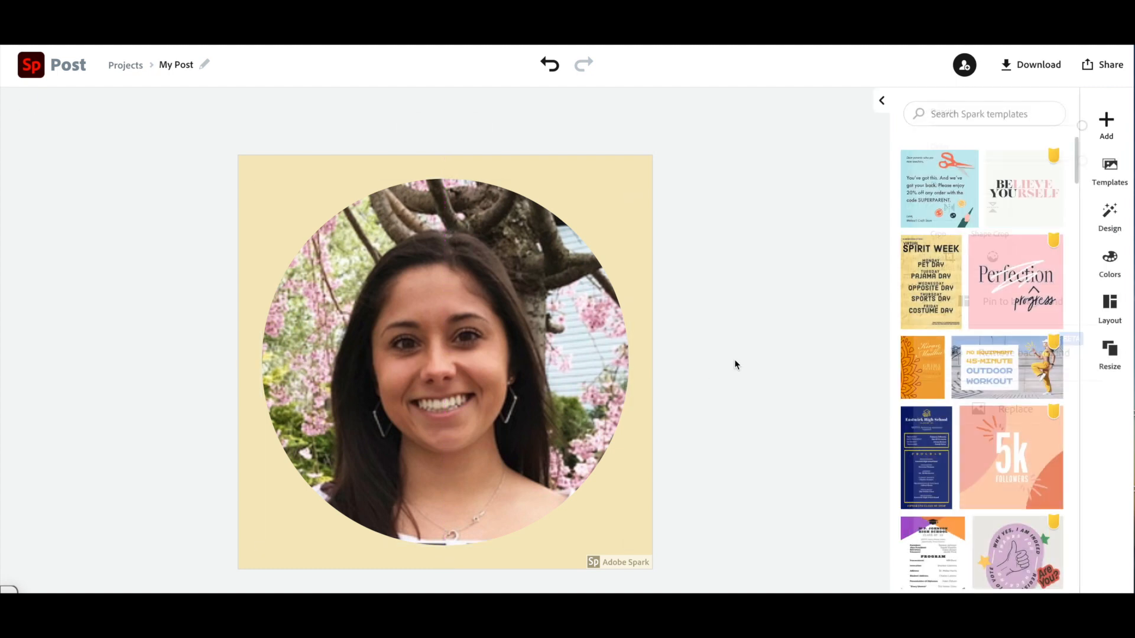
pyautogui.click(1107, 132)
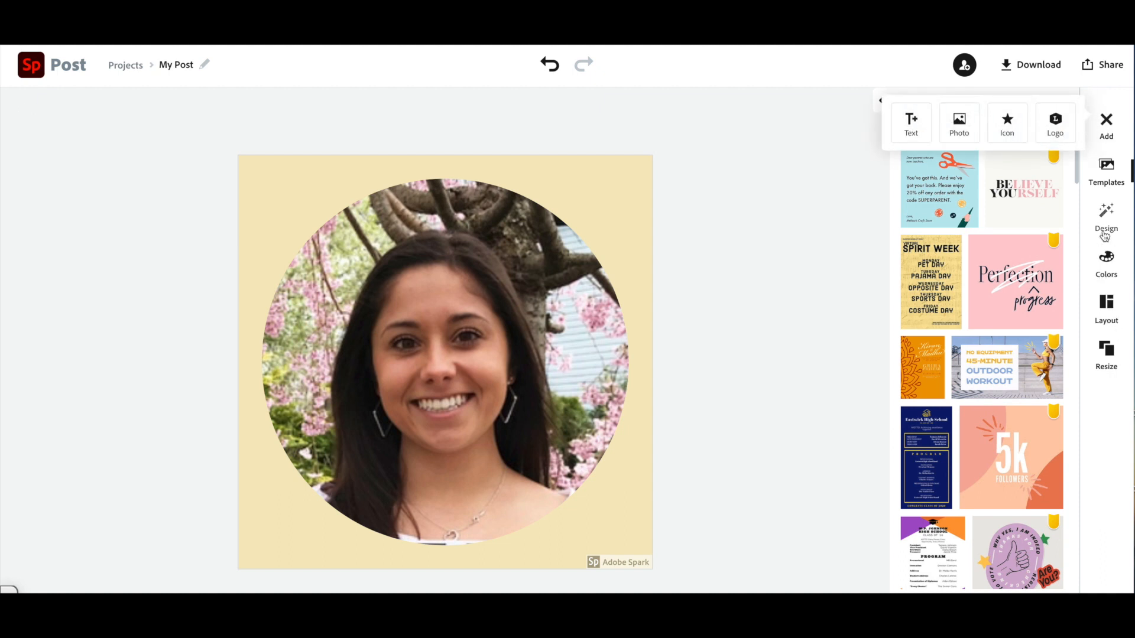
pyautogui.click(1107, 169)
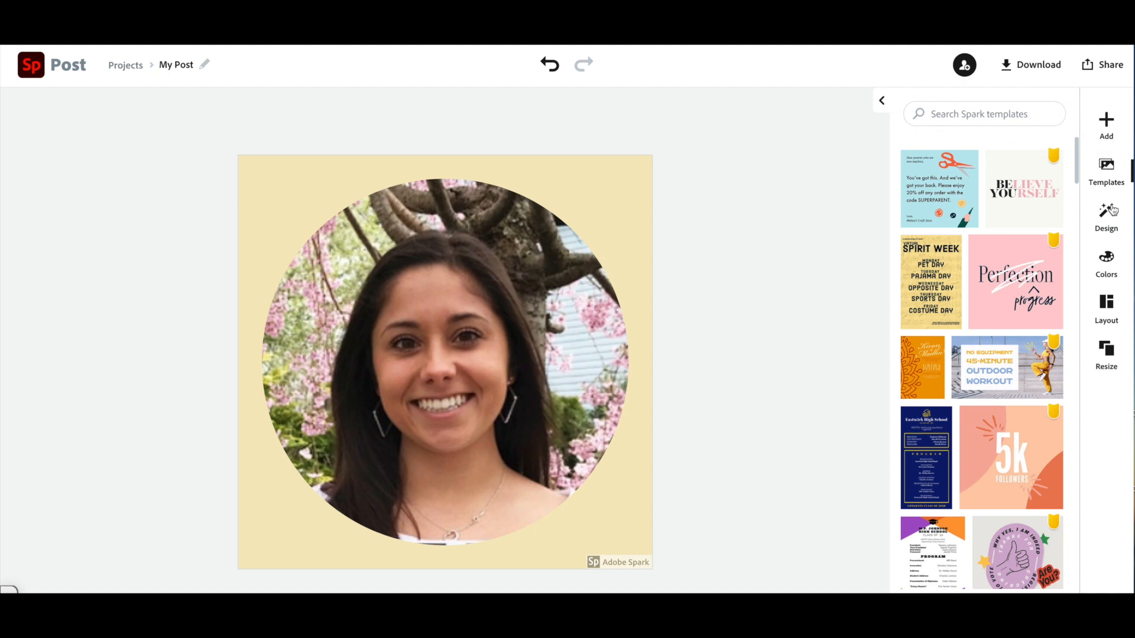
# Step: Search the icon library for "circle"
pyautogui.click(1107, 122)
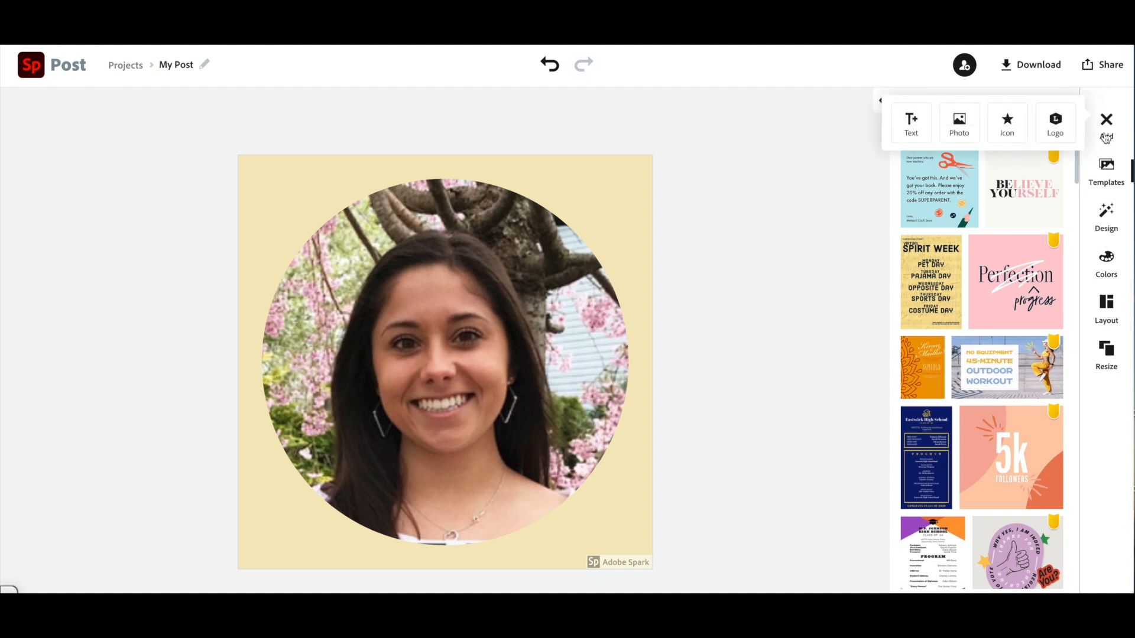
pyautogui.click(1008, 124)
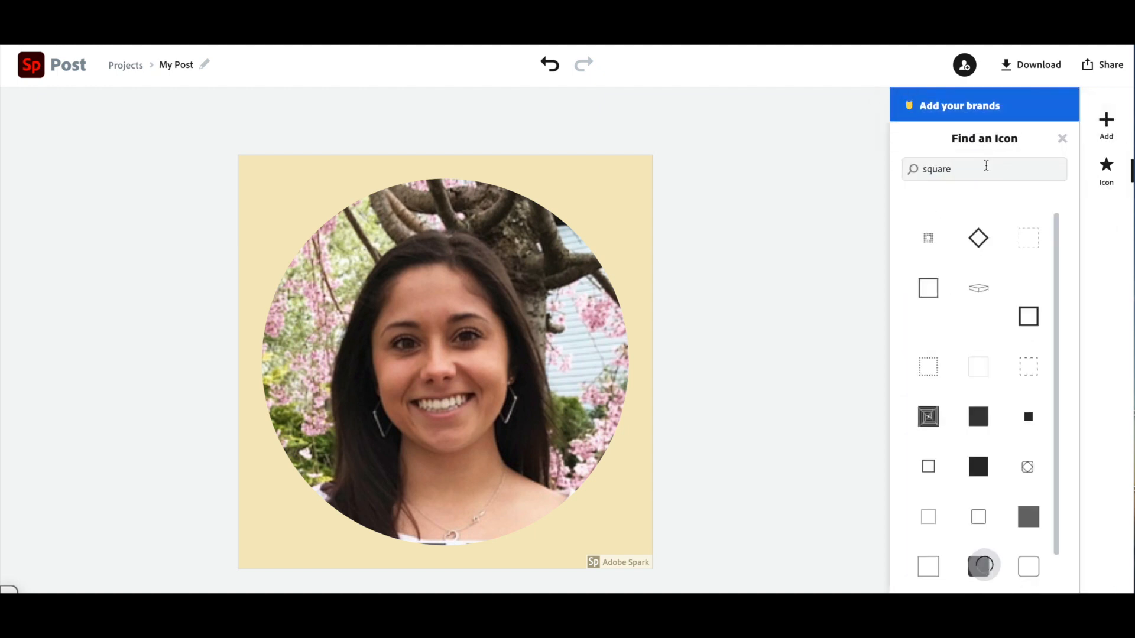
pyautogui.moveTo(987, 167); pyautogui.dragTo(836, 172)
pyautogui.write('circle')
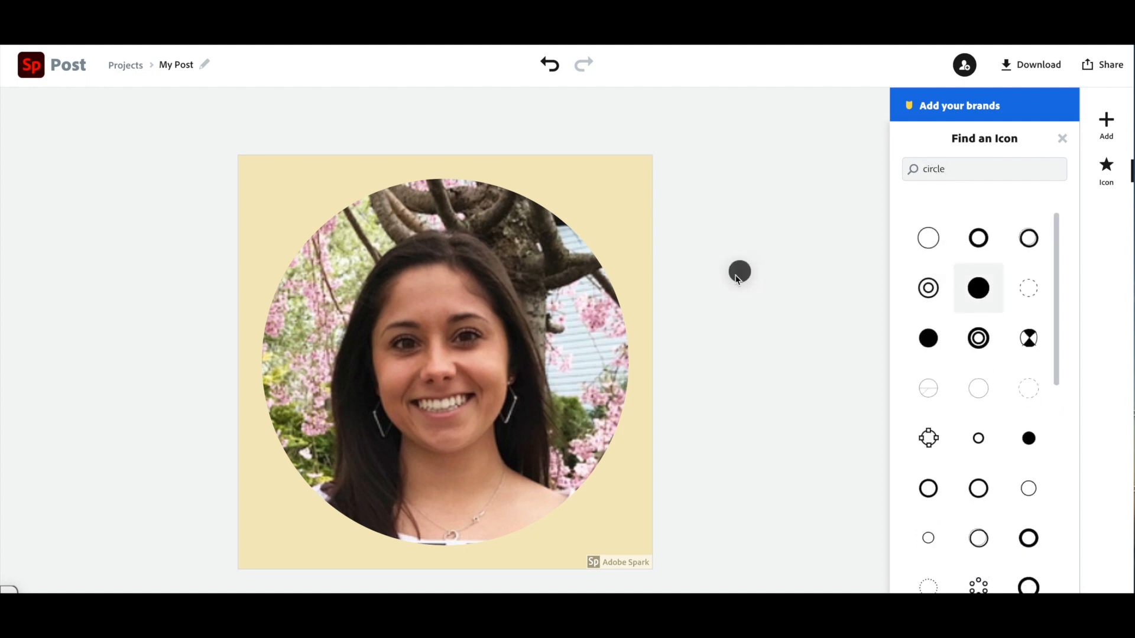
pyautogui.click(552, 243)
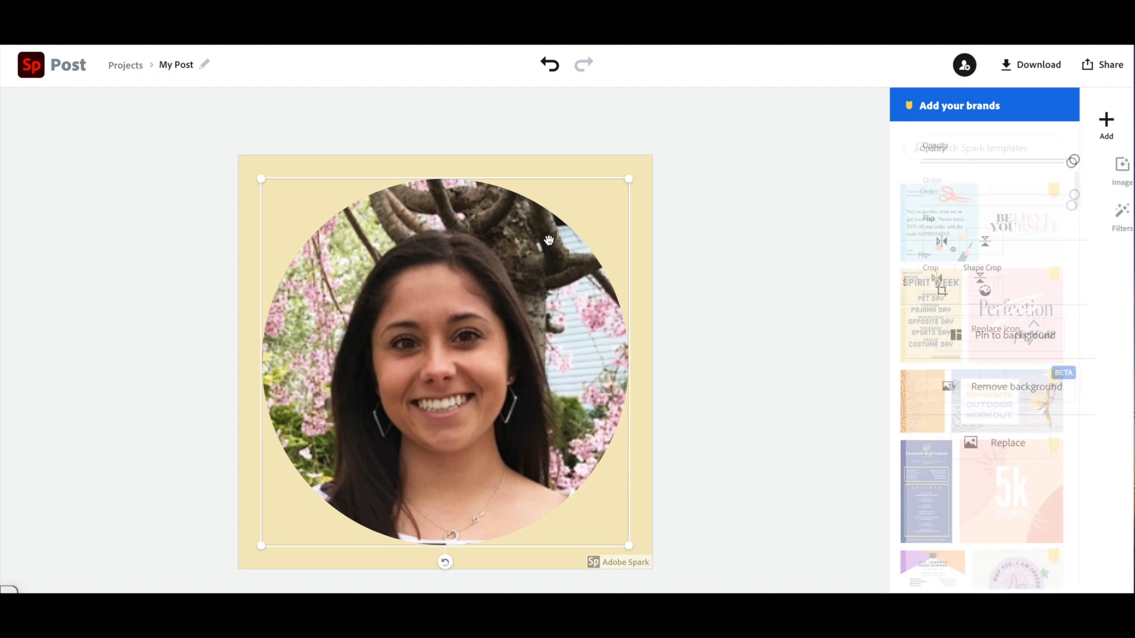
pyautogui.moveTo(562, 242)
pyautogui.mouseDown()
pyautogui.moveTo(463, 288)
pyautogui.moveTo(424, 290)
pyautogui.moveTo(559, 274)
pyautogui.moveTo(589, 230)
pyautogui.moveTo(567, 239)
pyautogui.mouseUp()
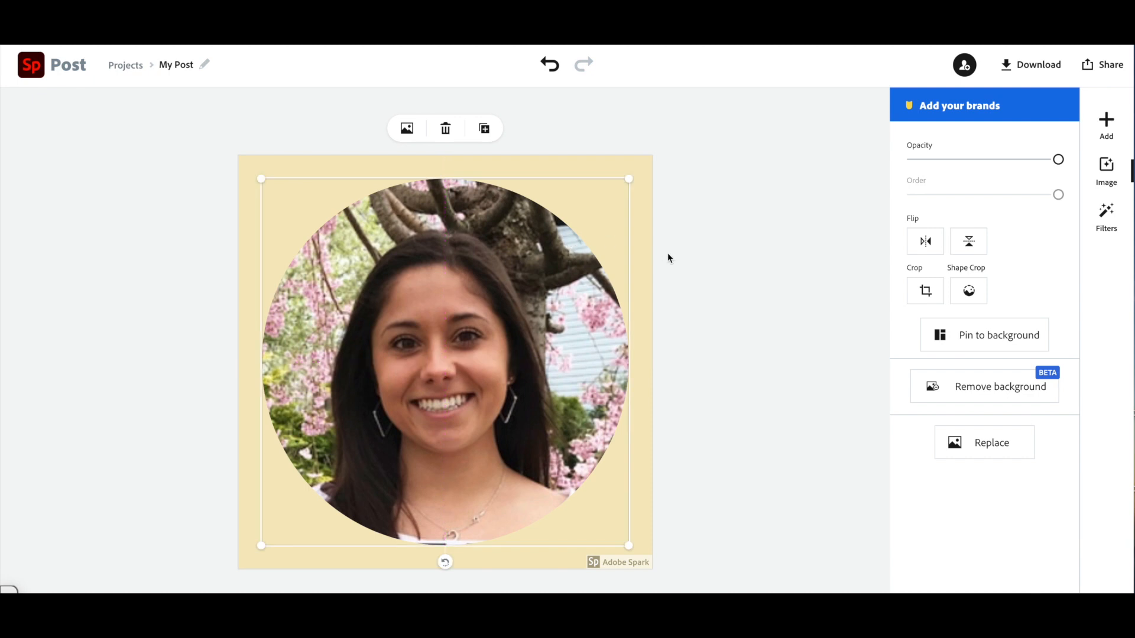
pyautogui.click(551, 65)
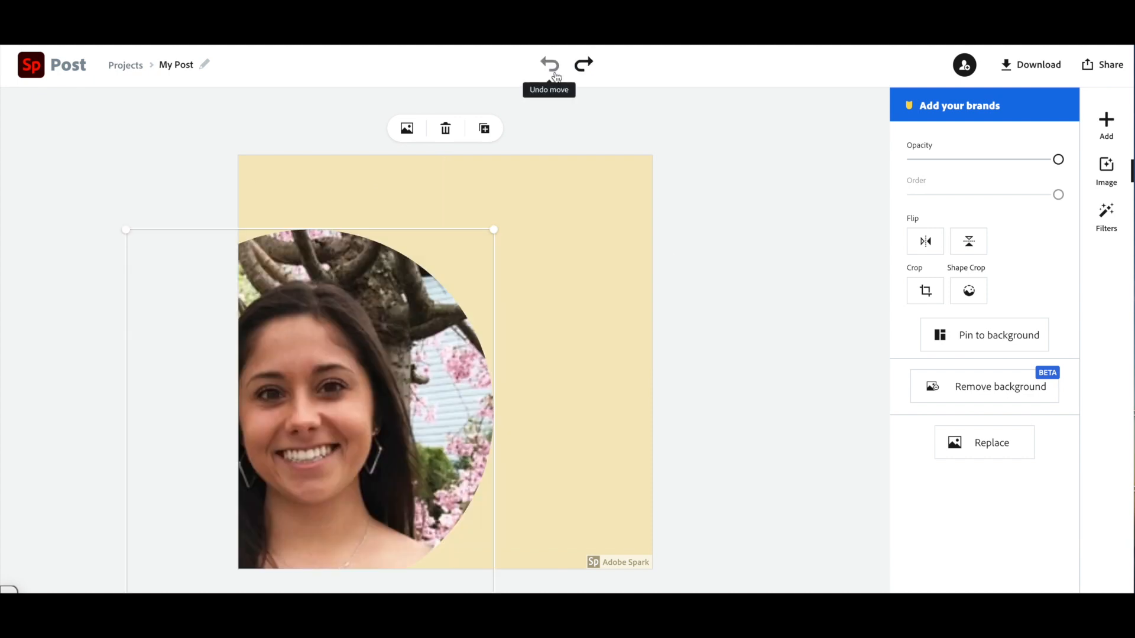
pyautogui.click(554, 66)
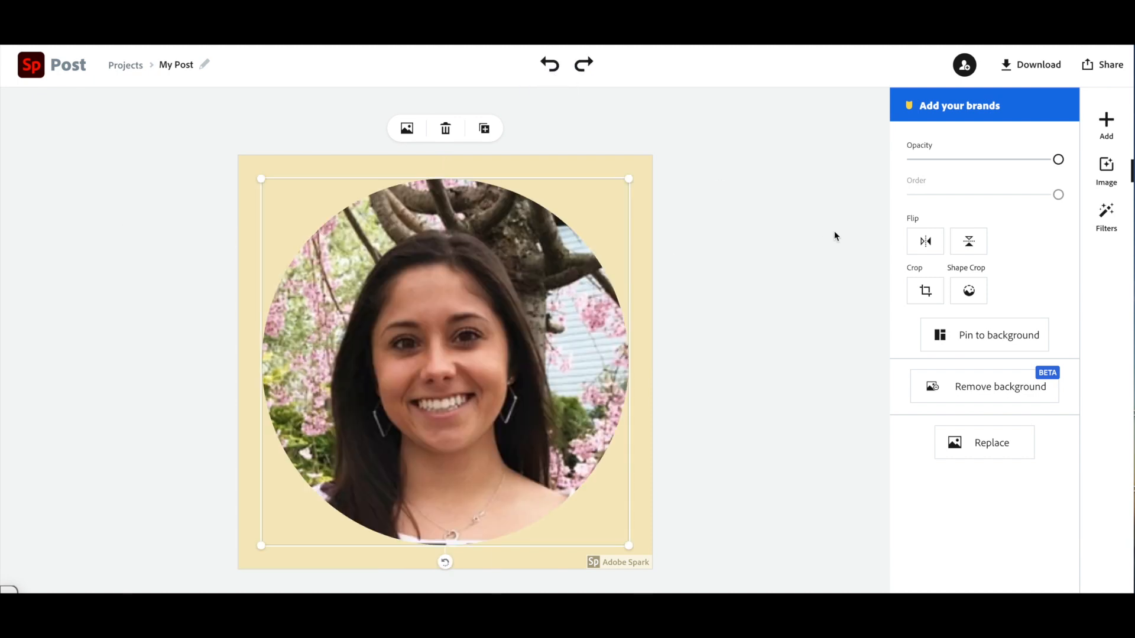
# Step: Add a solid circle icon to the canvas from the circle search results
pyautogui.click(1107, 131)
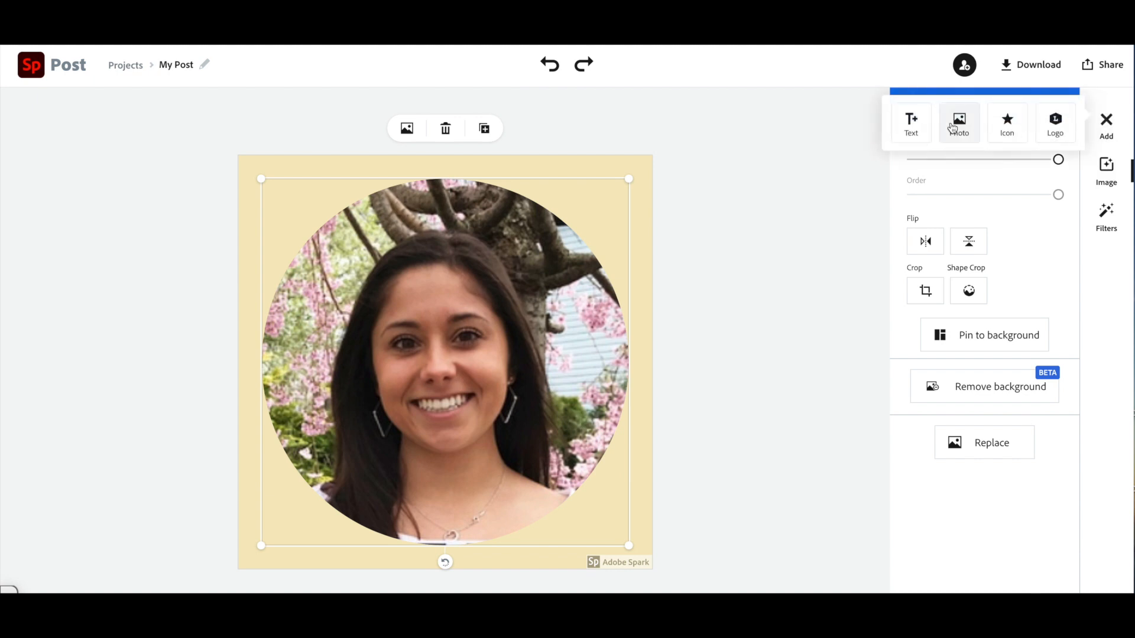
pyautogui.click(1007, 127)
pyautogui.click(979, 289)
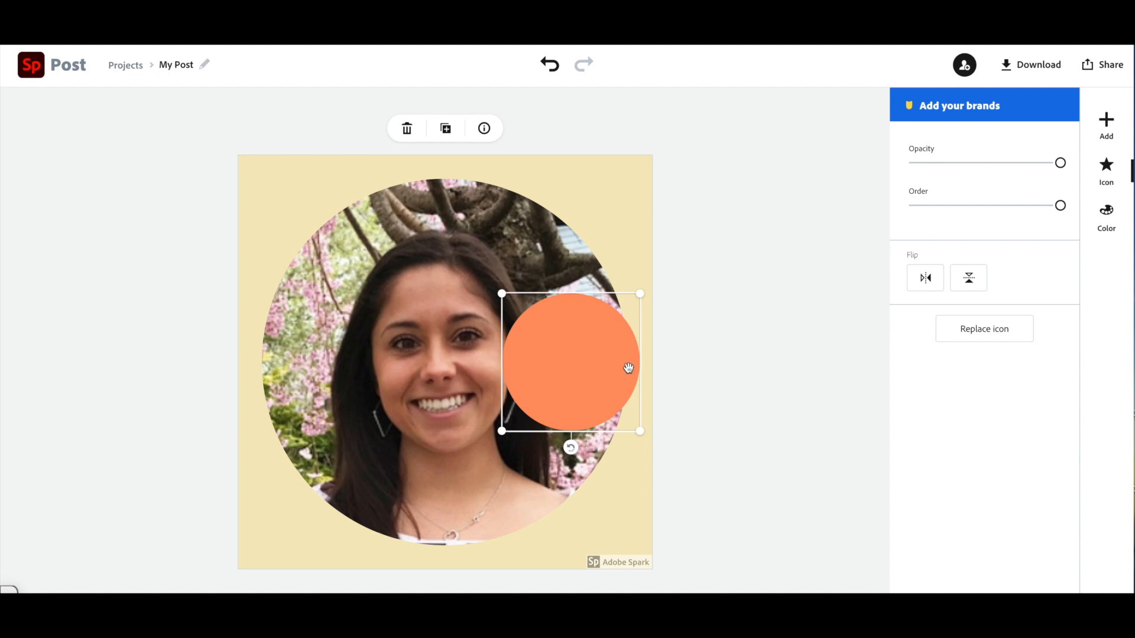
# Step: Enlarge the orange circle to slightly larger than the photo and center it on the canvas
pyautogui.moveTo(597, 353); pyautogui.dragTo(342, 227)
pyautogui.moveTo(383, 294); pyautogui.dragTo(631, 573)
pyautogui.moveTo(630, 573)
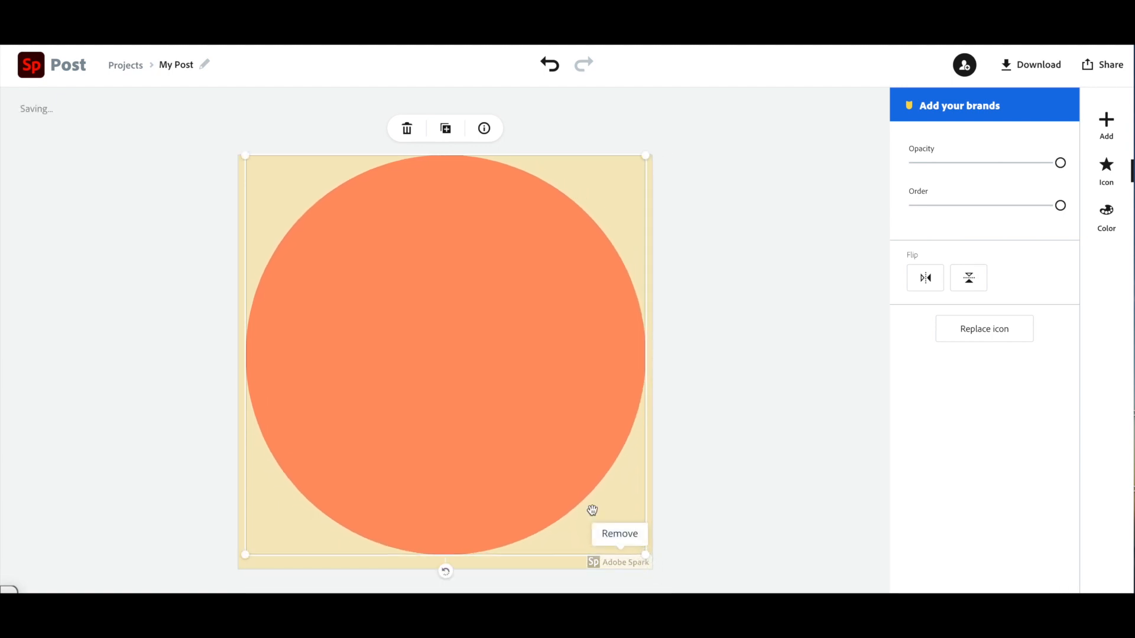
pyautogui.moveTo(552, 463); pyautogui.dragTo(509, 429)
pyautogui.click(713, 429)
pyautogui.click(601, 332)
pyautogui.moveTo(645, 563); pyautogui.dragTo(597, 523)
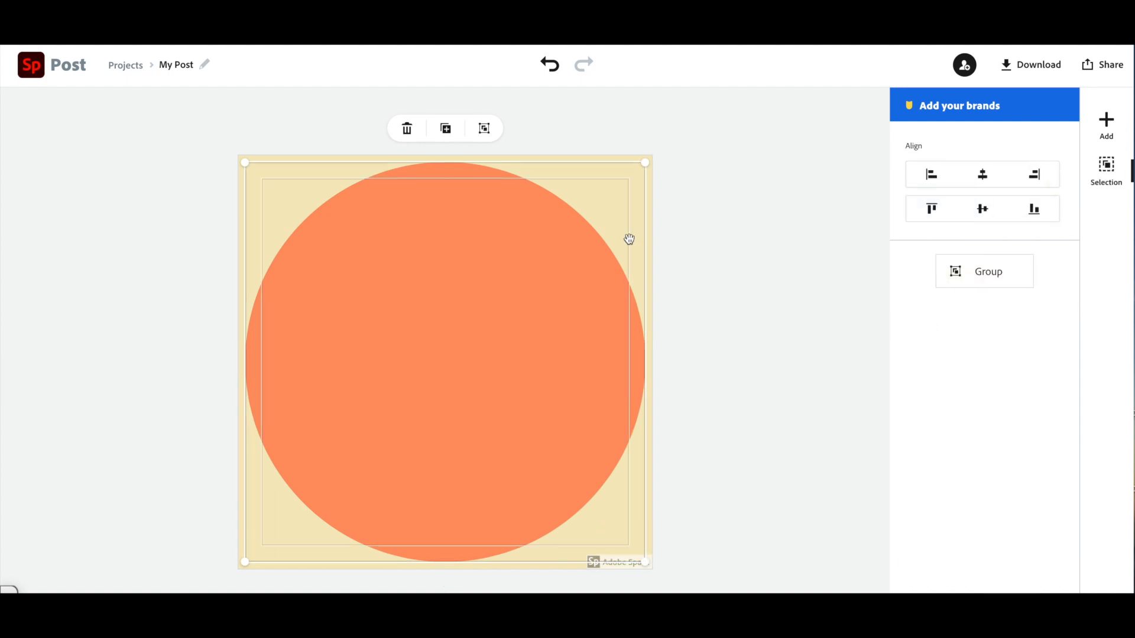
pyautogui.click(666, 154)
pyautogui.click(565, 246)
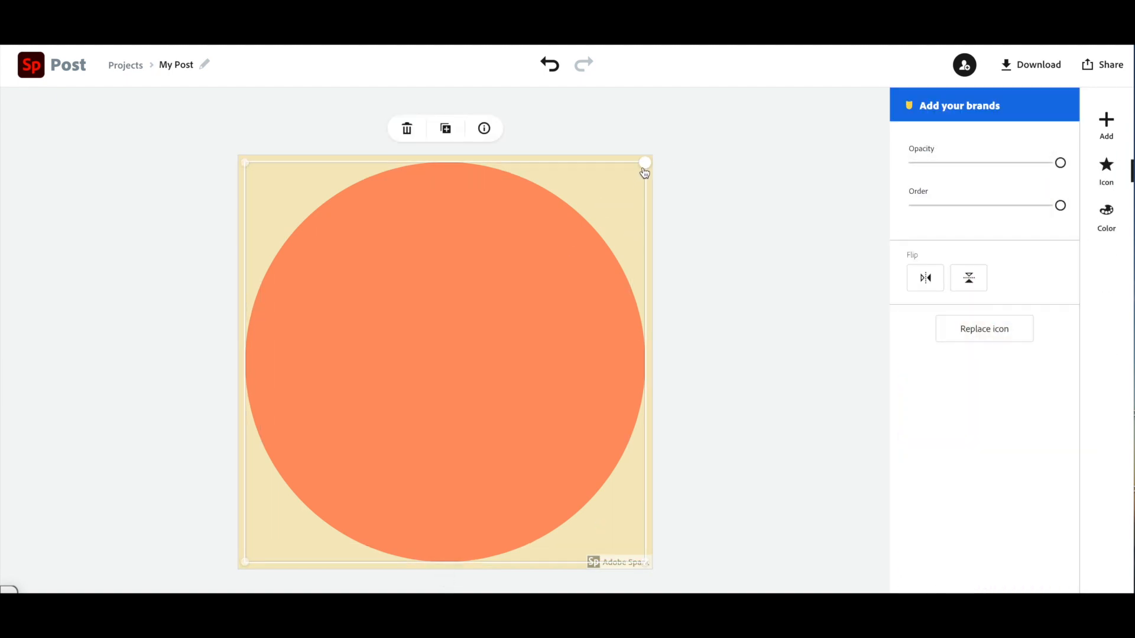
# Step: Shrink the orange circle to uncover part of the photo and recolor it dark olive 423E1E, sampled from the photo's greenery
pyautogui.moveTo(644, 165); pyautogui.dragTo(519, 289)
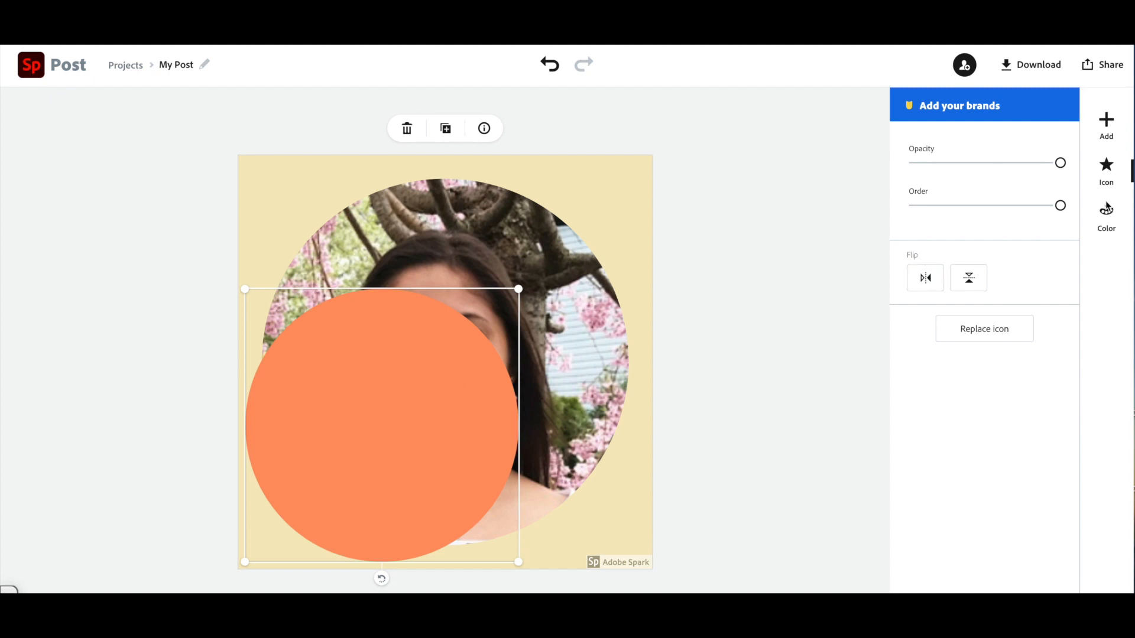
pyautogui.click(1103, 221)
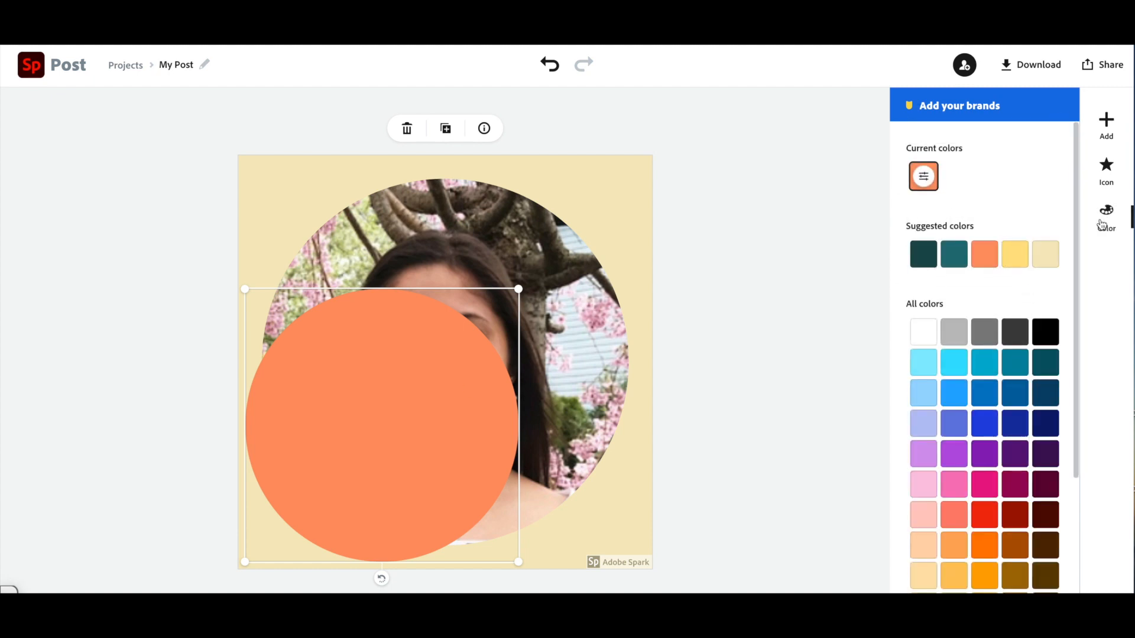
pyautogui.click(932, 187)
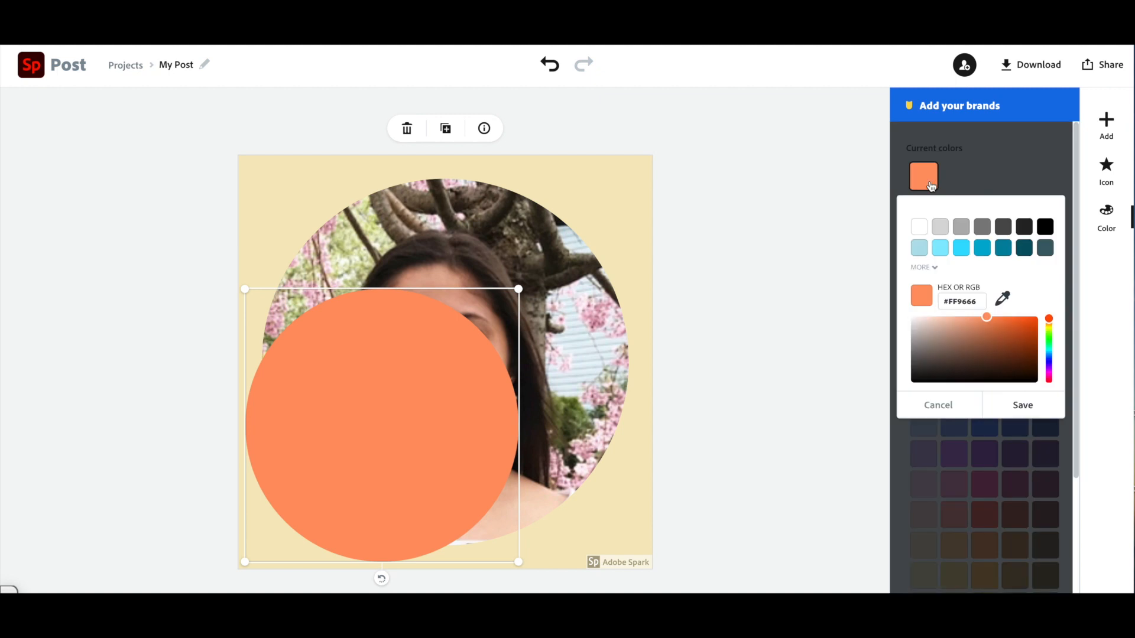
pyautogui.click(1003, 300)
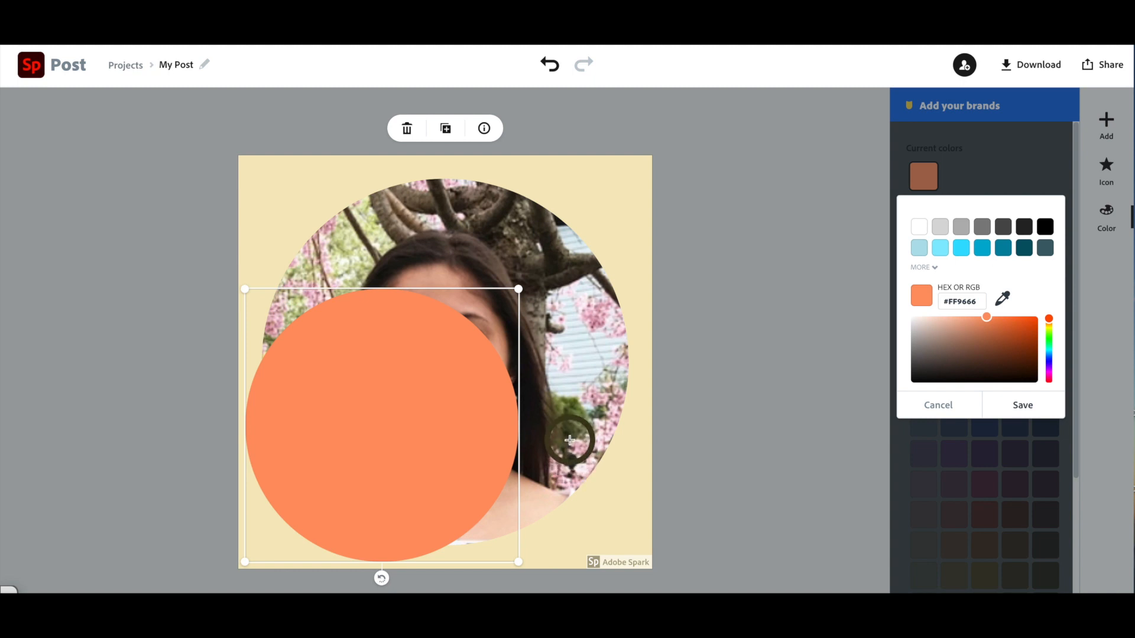
pyautogui.click(570, 440)
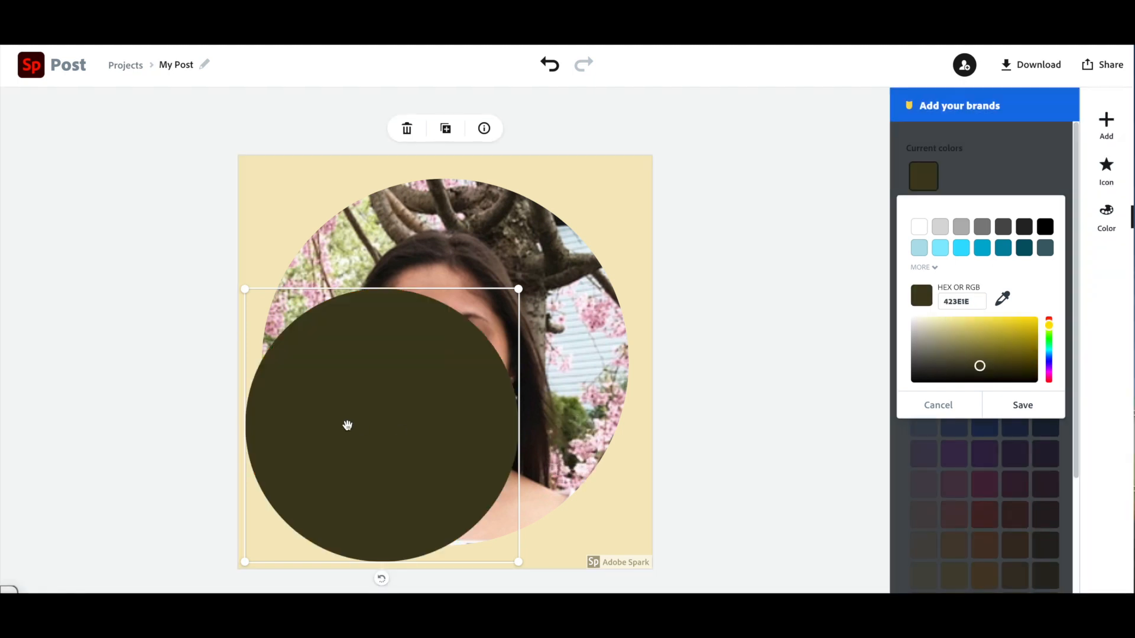
pyautogui.click(357, 344)
# Step: Enlarge the dark olive circle to nearly fill the canvas and center it over the photo
pyautogui.moveTo(381, 392); pyautogui.dragTo(374, 257)
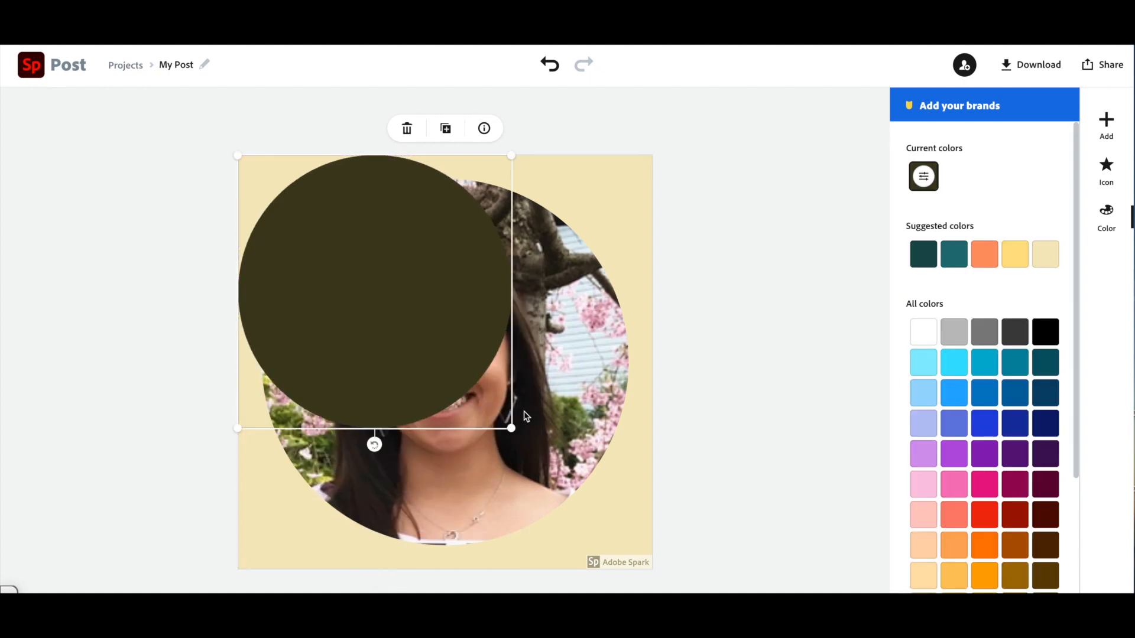
pyautogui.moveTo(511, 429); pyautogui.dragTo(644, 555)
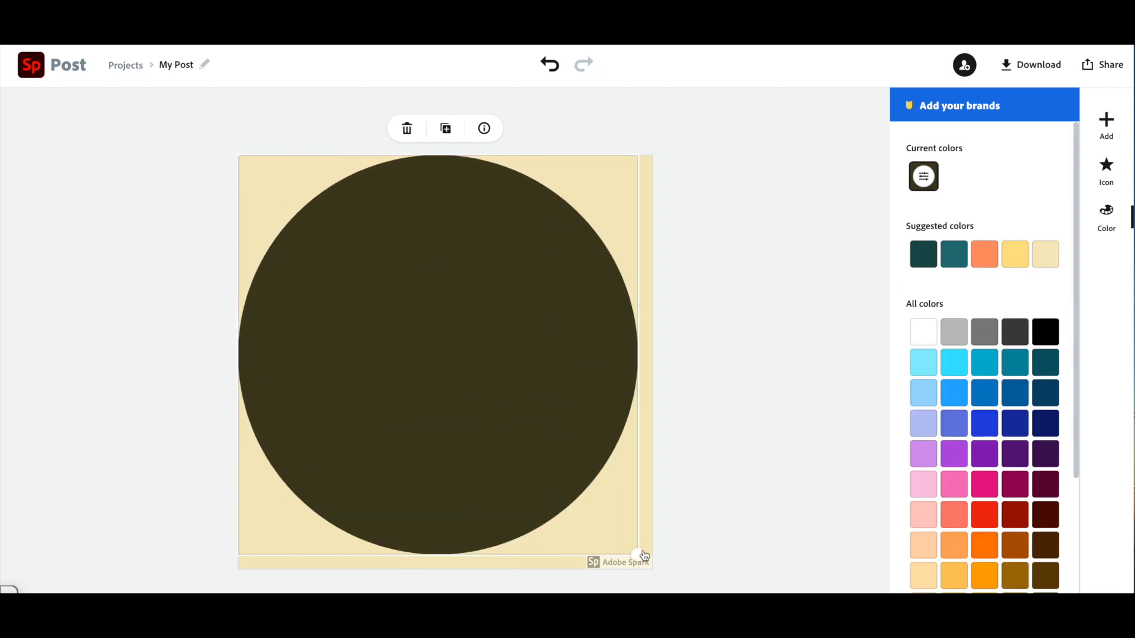
pyautogui.moveTo(519, 464)
pyautogui.mouseDown()
pyautogui.moveTo(524, 487)
pyautogui.moveTo(526, 468)
pyautogui.mouseUp()
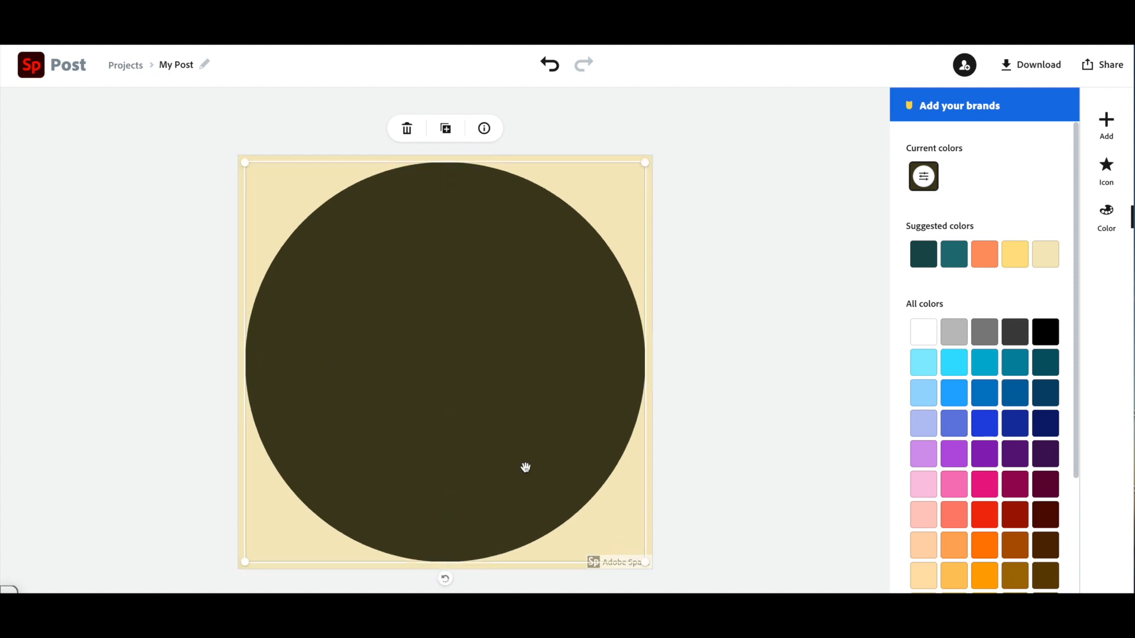
# Step: Move the dark olive circle aside to select the photo beneath it, and re-center the circle on the canvas
pyautogui.click(1102, 165)
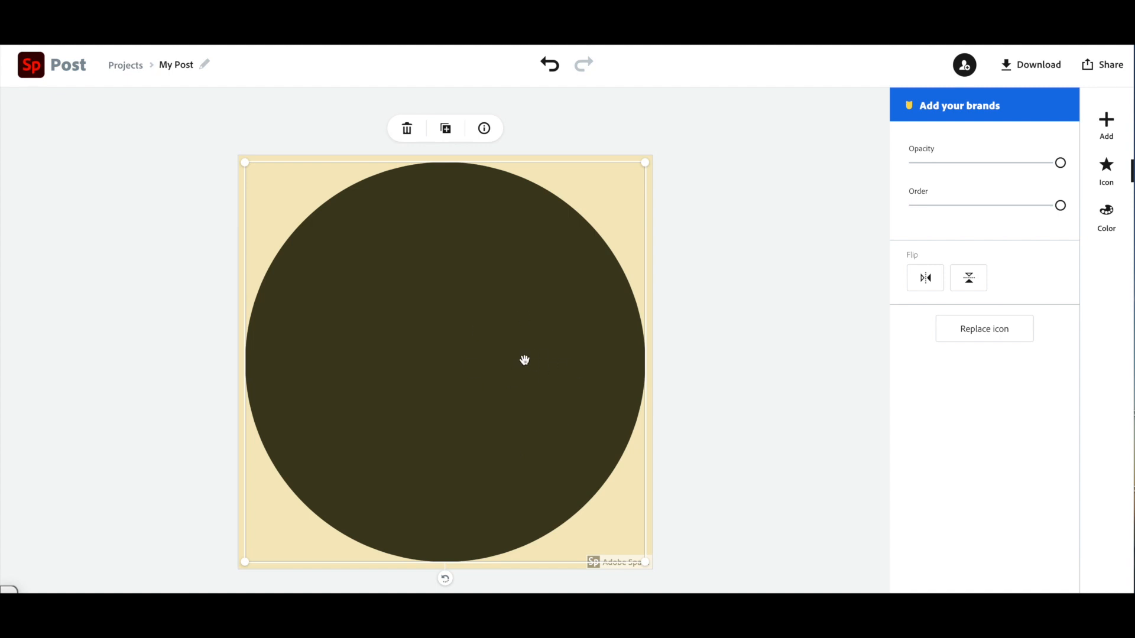
pyautogui.moveTo(502, 357); pyautogui.dragTo(500, 326)
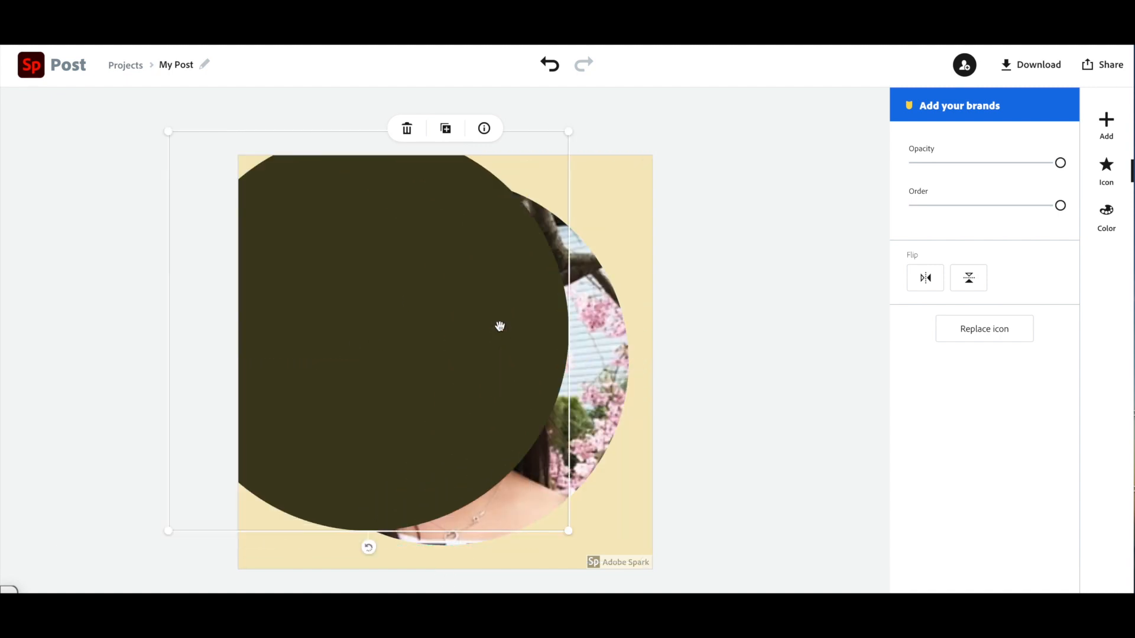
pyautogui.click(602, 353)
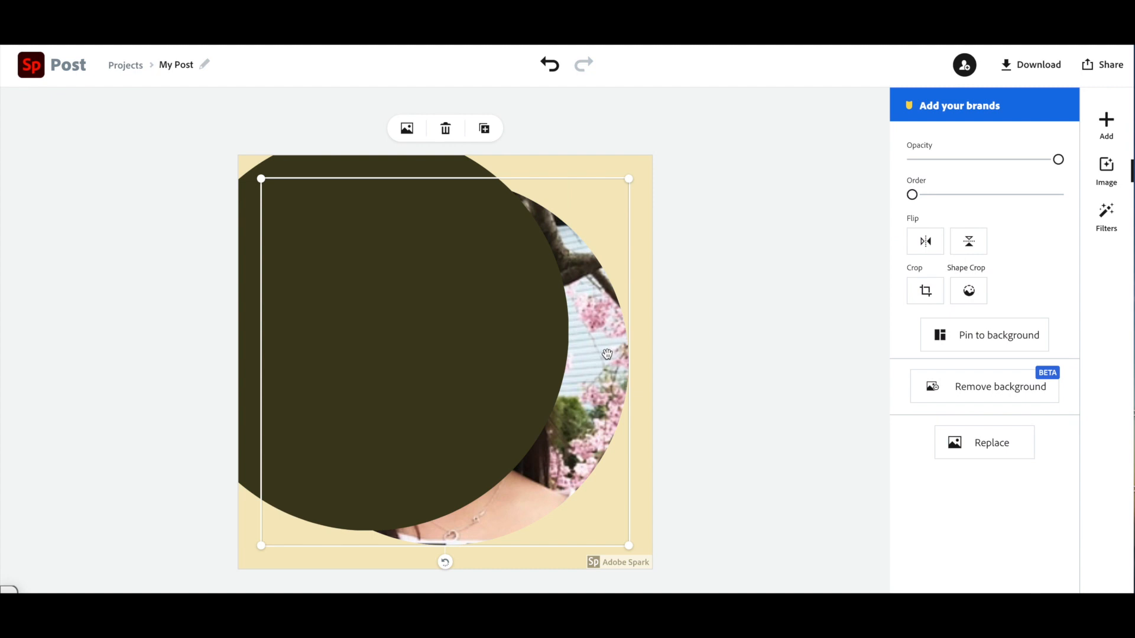
pyautogui.click(483, 260)
pyautogui.moveTo(497, 269); pyautogui.dragTo(557, 286)
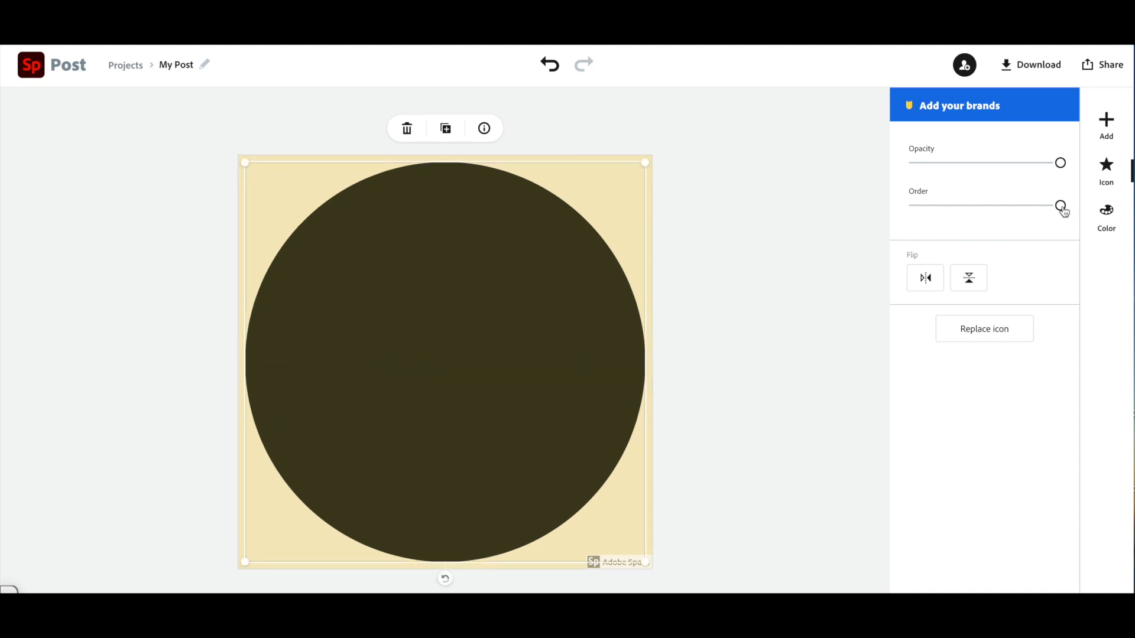
# Step: Send the dark olive circle behind the photo so that it frames the portrait
pyautogui.moveTo(1061, 207); pyautogui.dragTo(958, 211)
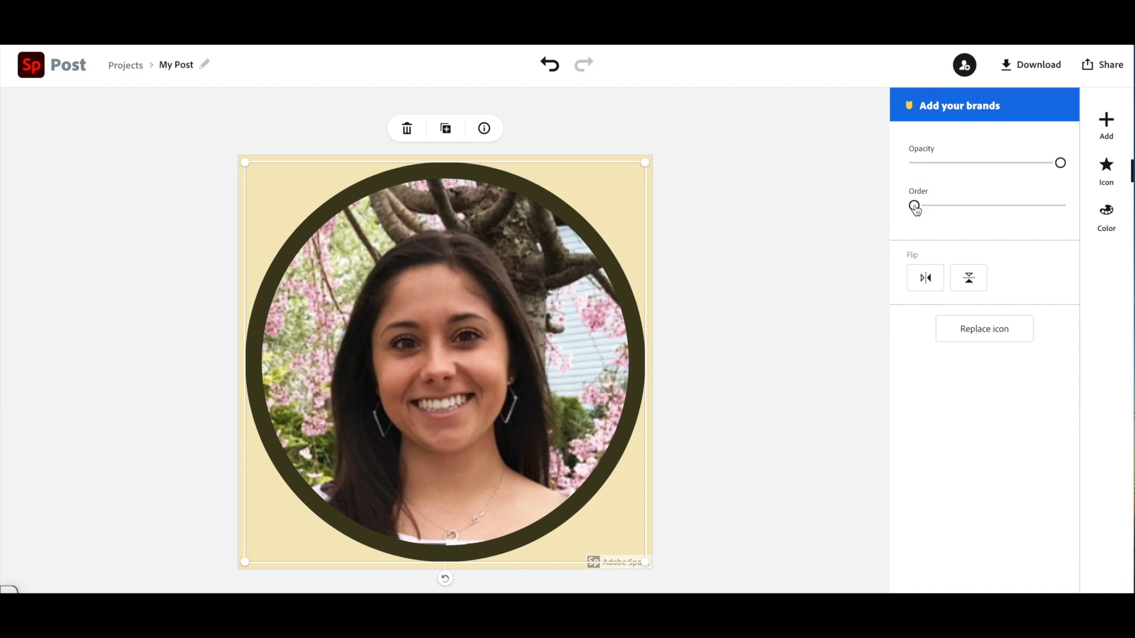
pyautogui.click(786, 325)
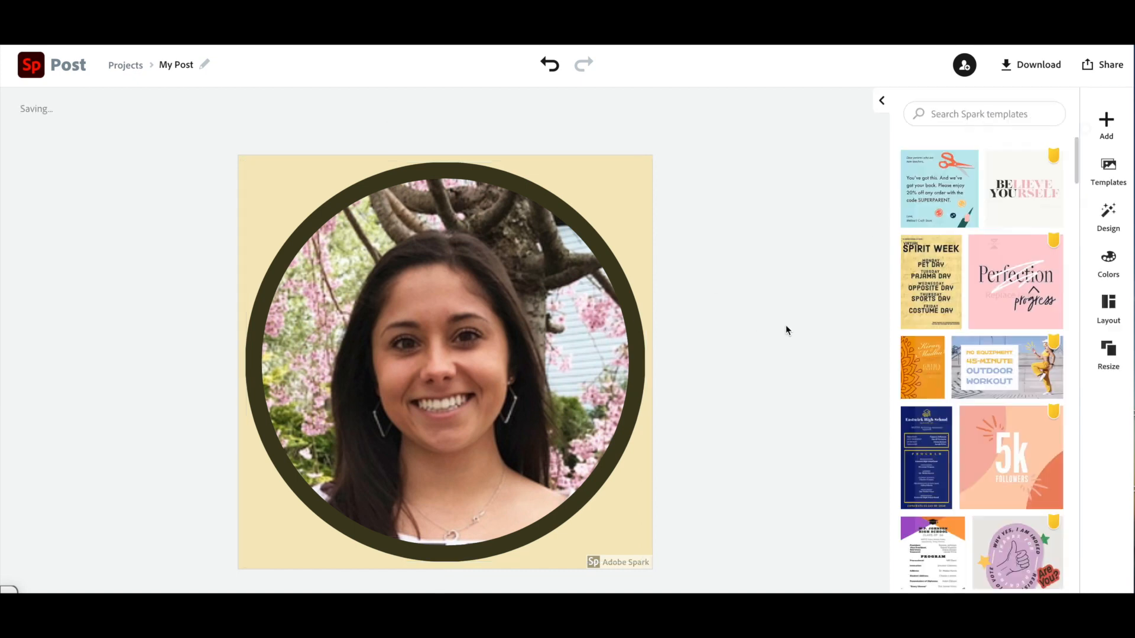
# Step: Try sending the photo behind the dark circle and bring it back to the front
pyautogui.click(495, 314)
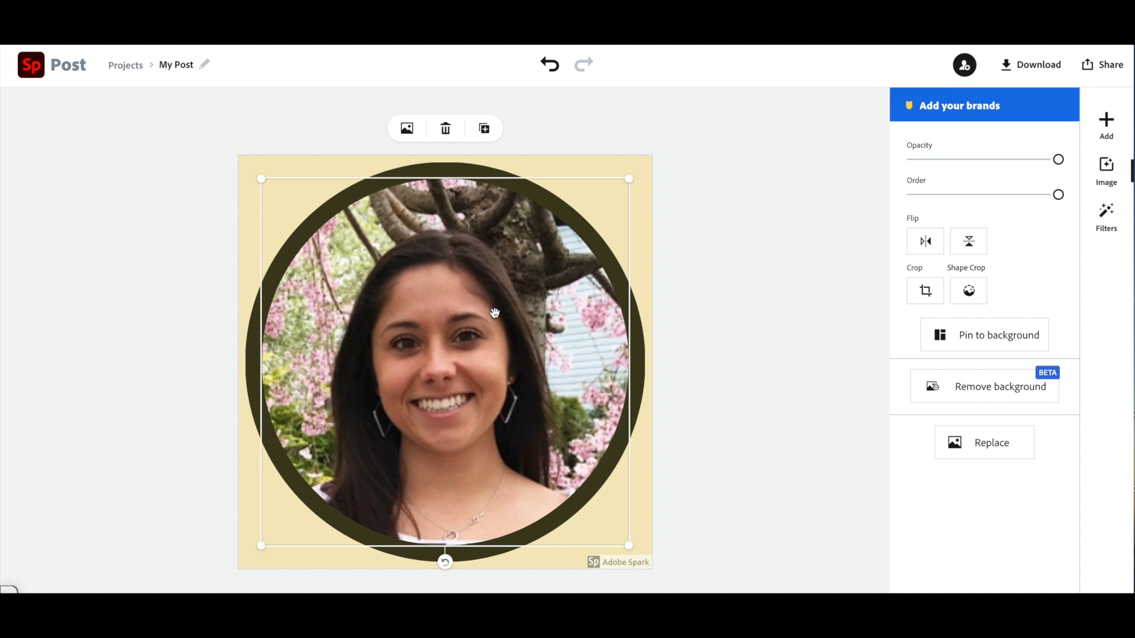
pyautogui.moveTo(1058, 195); pyautogui.dragTo(933, 203)
pyautogui.moveTo(999, 190); pyautogui.dragTo(1076, 187)
pyautogui.moveTo(1059, 194); pyautogui.dragTo(1091, 204)
pyautogui.click(758, 292)
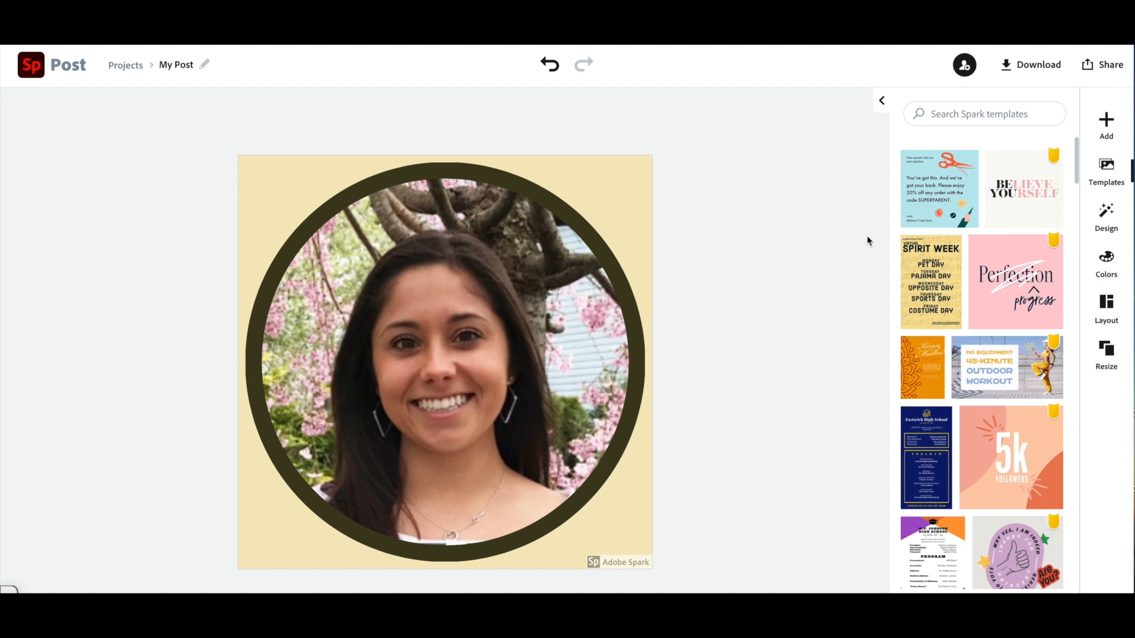
# Step: Add the "Good Morning Sunshine" text design with hexagon-shaped letter tiles to the canvas
pyautogui.click(1106, 121)
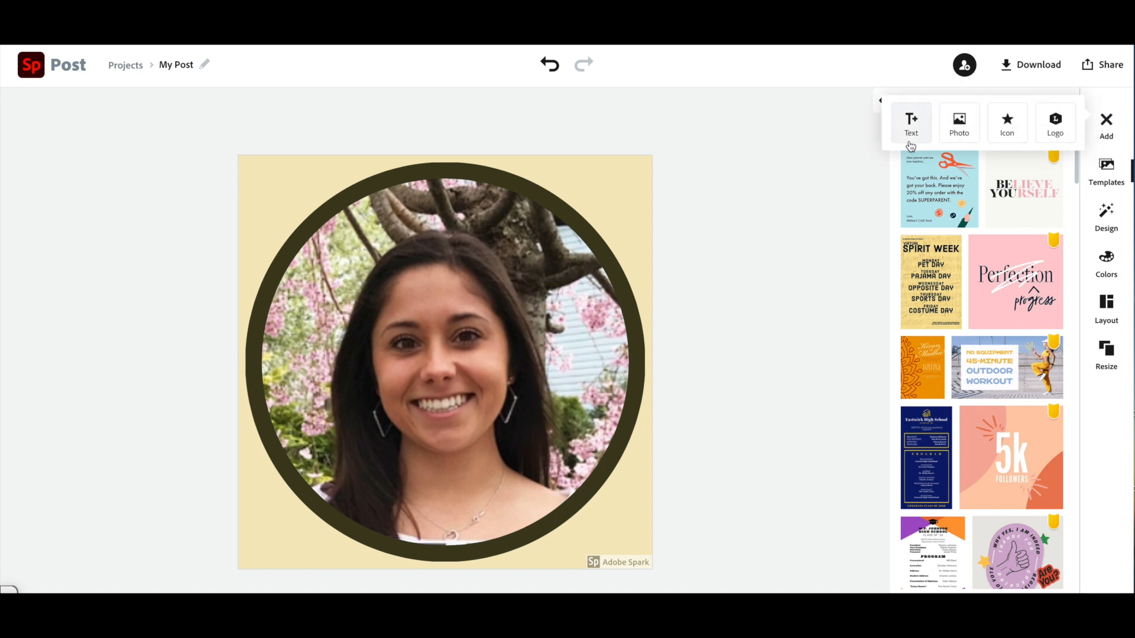
pyautogui.click(912, 137)
pyautogui.scroll(-3, 983, 307)
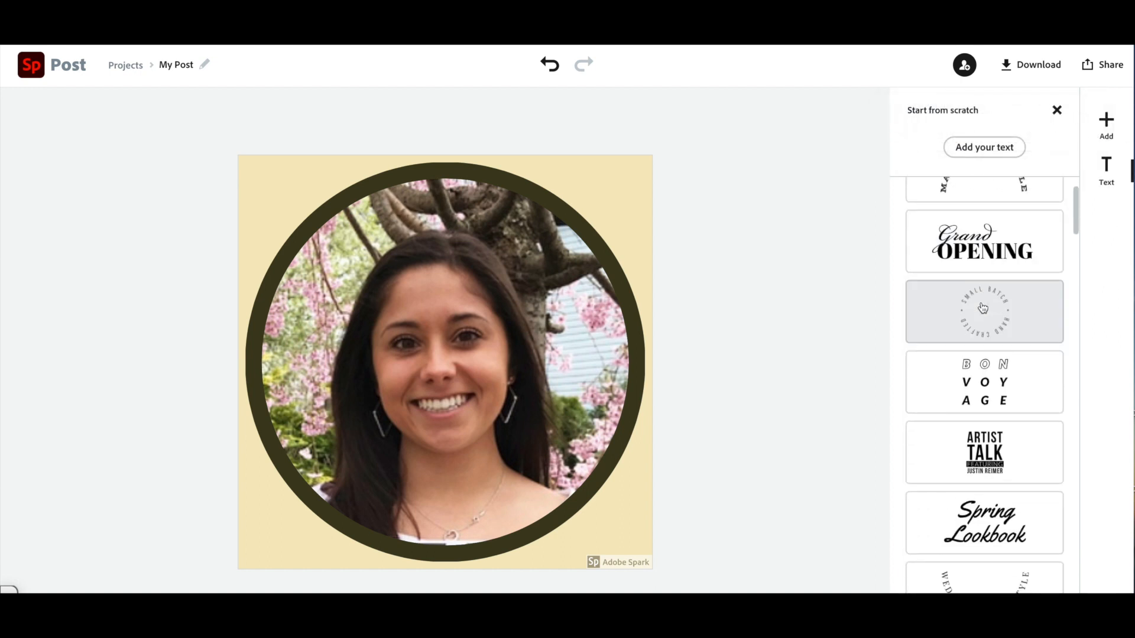
pyautogui.scroll(-6, 982, 308)
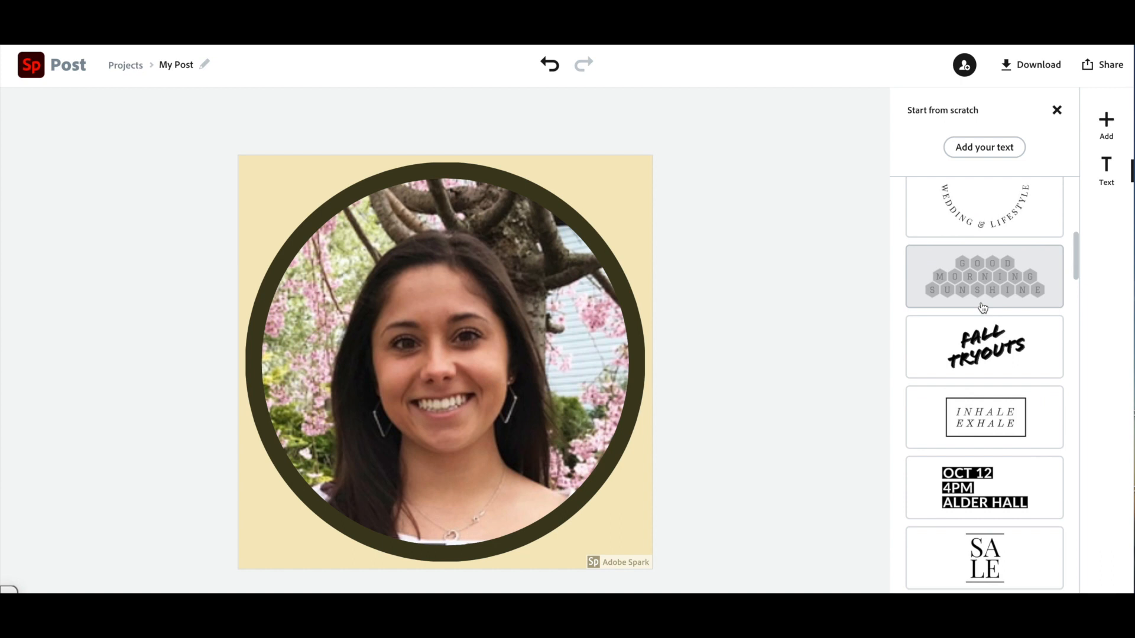
pyautogui.scroll(1, 983, 307)
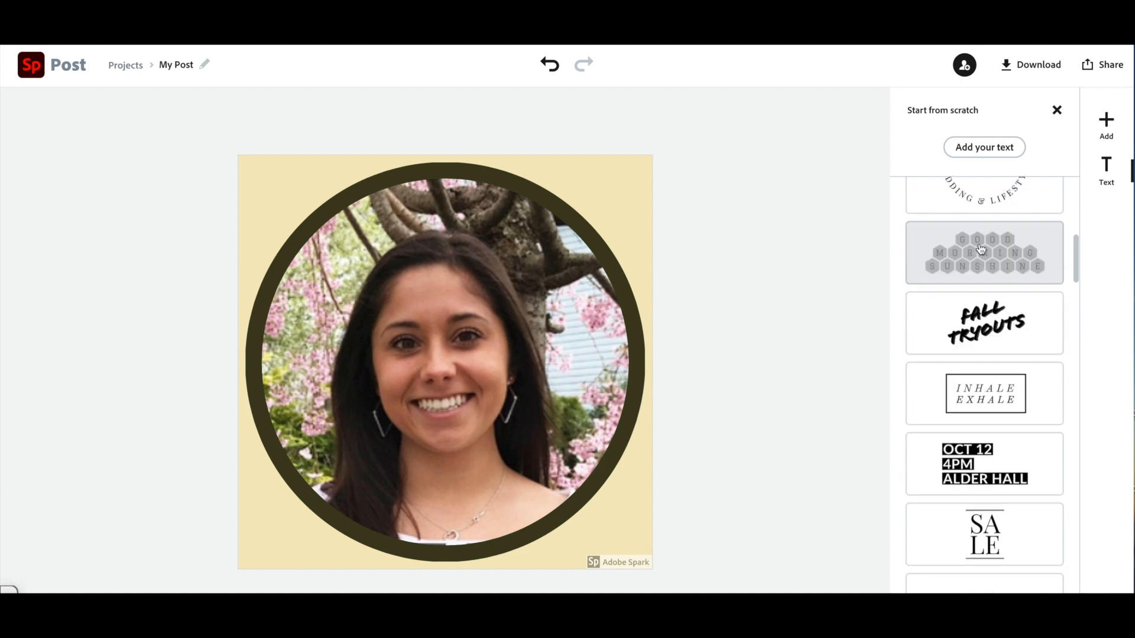
pyautogui.click(920, 282)
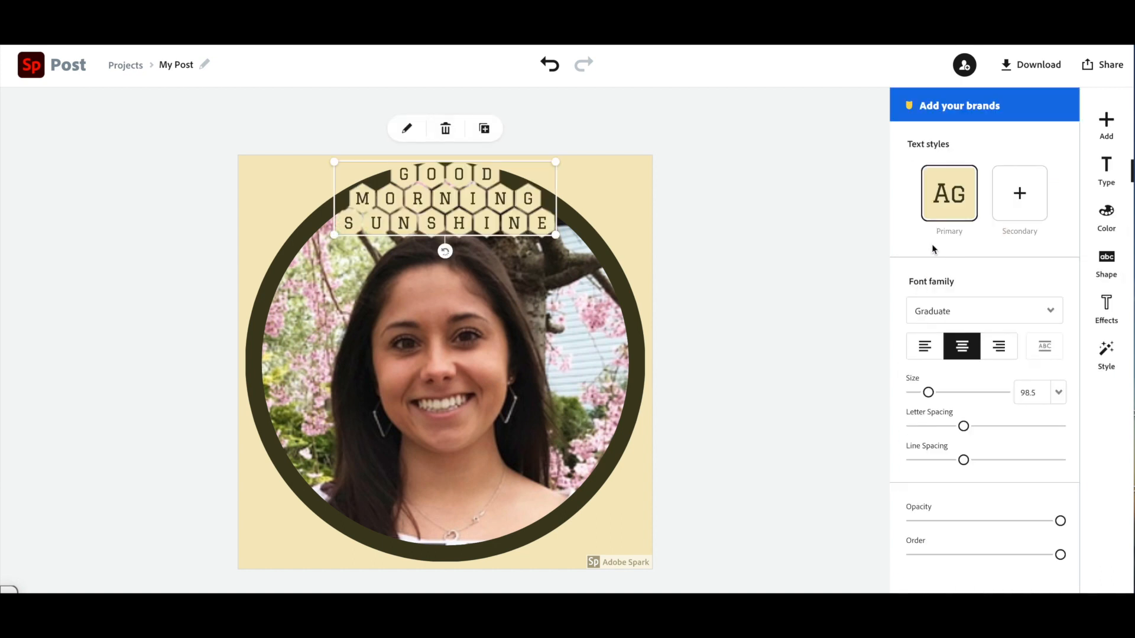
# Step: Replace the "Good morning Sunshine" text with the person's title and surname, followed by a new line
pyautogui.doubleClick(473, 215)
pyautogui.moveTo(524, 285); pyautogui.dragTo(368, 197)
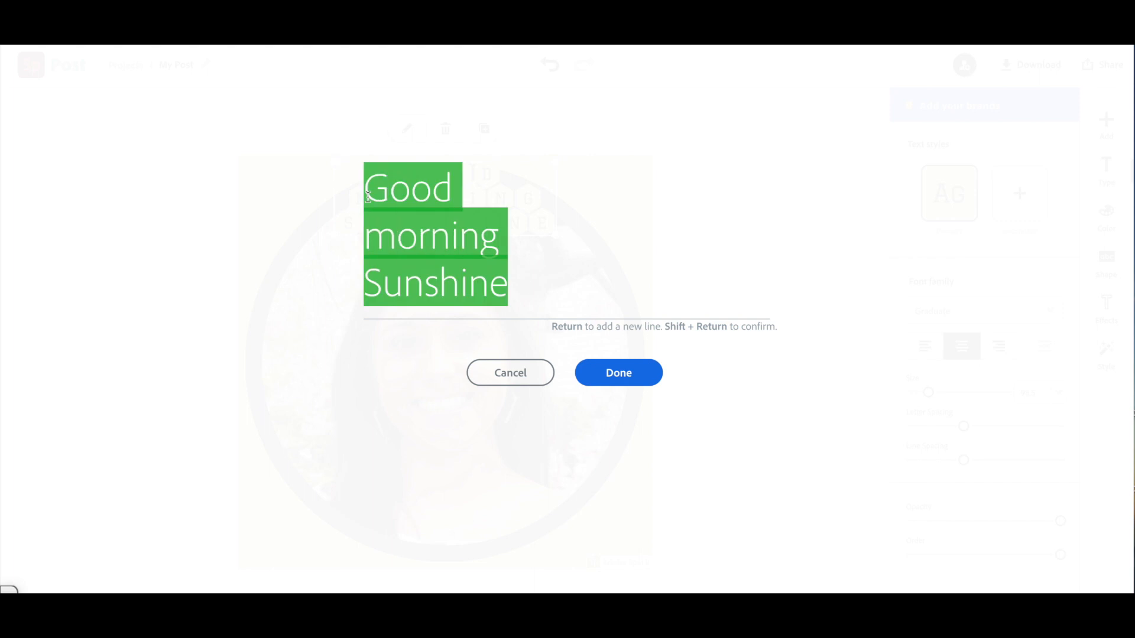
pyautogui.write('Miss Moorzitz')
pyautogui.press('Return')
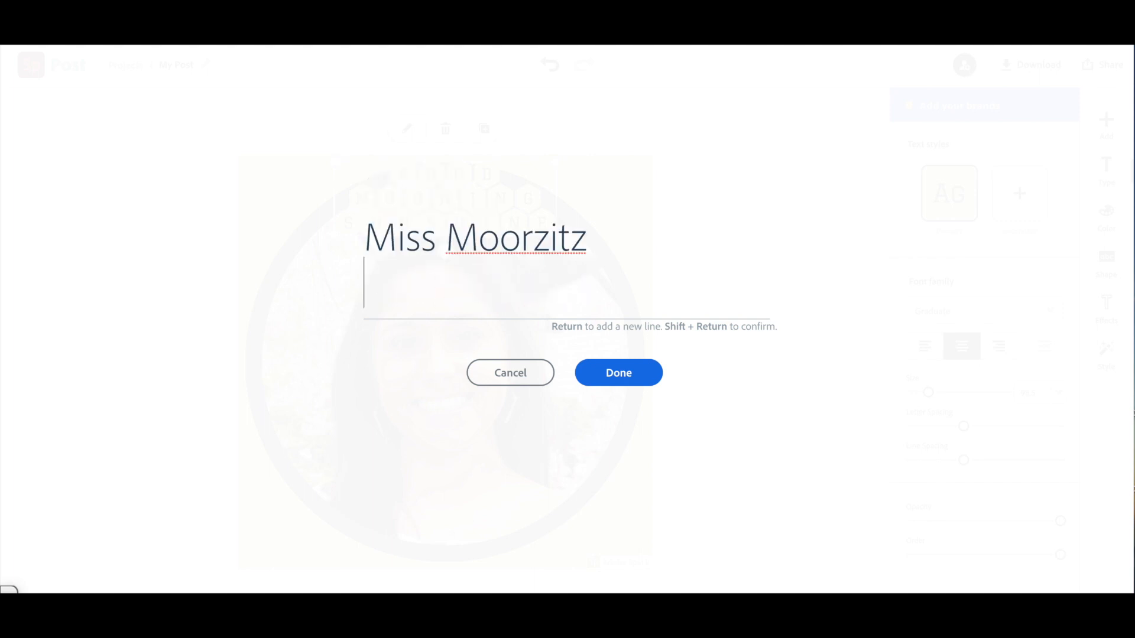
pyautogui.write('Coh')
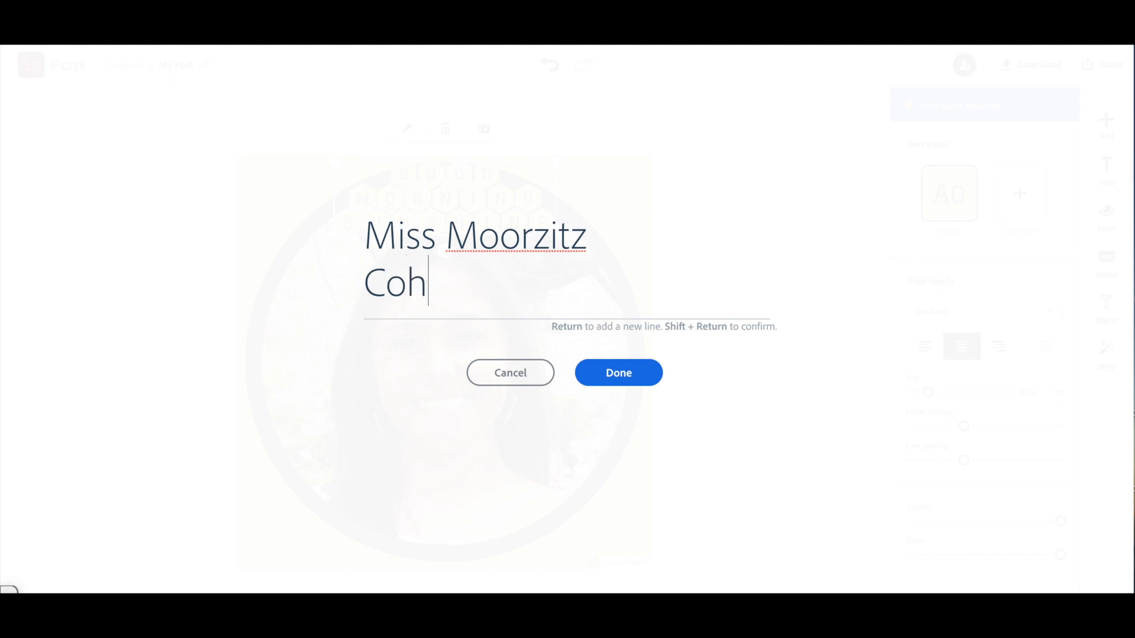
pyautogui.write('ort')
pyautogui.press('BackSpace')
pyautogui.press('BackSpace')
pyautogui.press('BackSpace')
pyautogui.press('BackSpace')
pyautogui.press('BackSpace')
pyautogui.press('BackSpace')
pyautogui.write('A ')
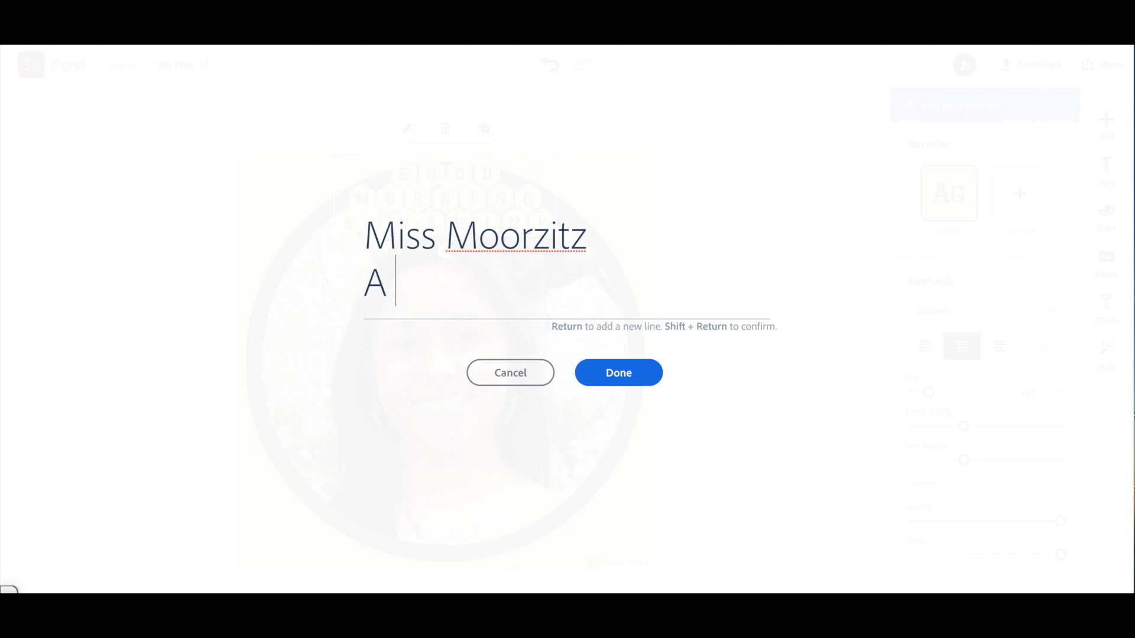
pyautogui.write('or B')
pyautogui.press('BackSpace')
pyautogui.press('BackSpace')
pyautogui.press('BackSpace')
pyautogui.press('BackSpace')
pyautogui.press('BackSpace')
pyautogui.press('BackSpace')
# Step: Add "CAD" on the line below the name and apply the edited text
pyautogui.write('CAD')
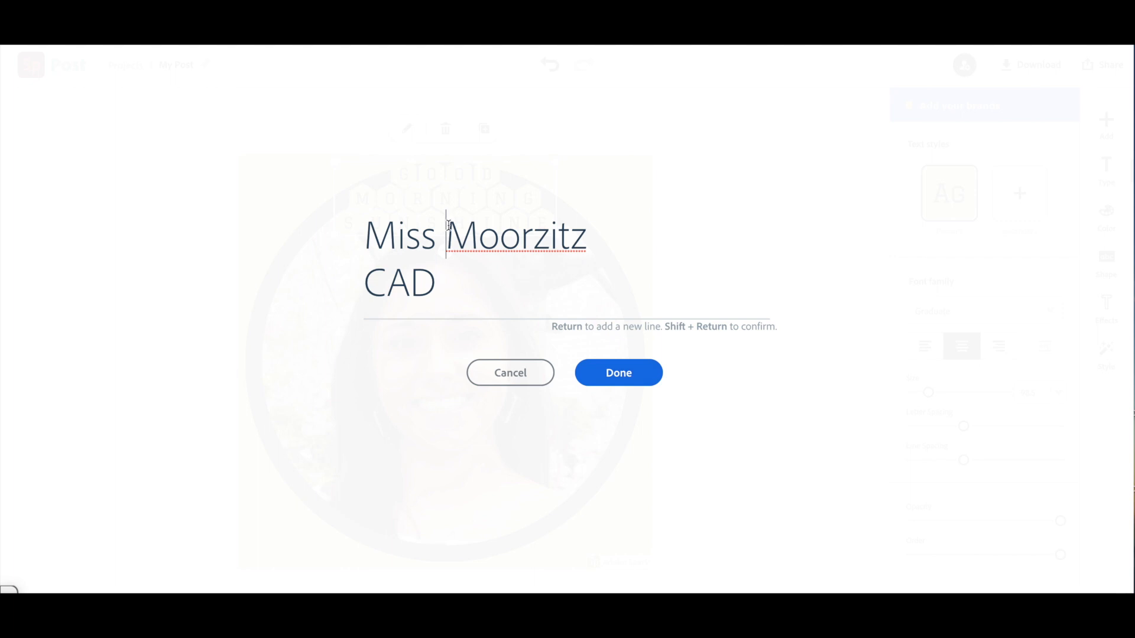
pyautogui.press('Return')
pyautogui.click(621, 373)
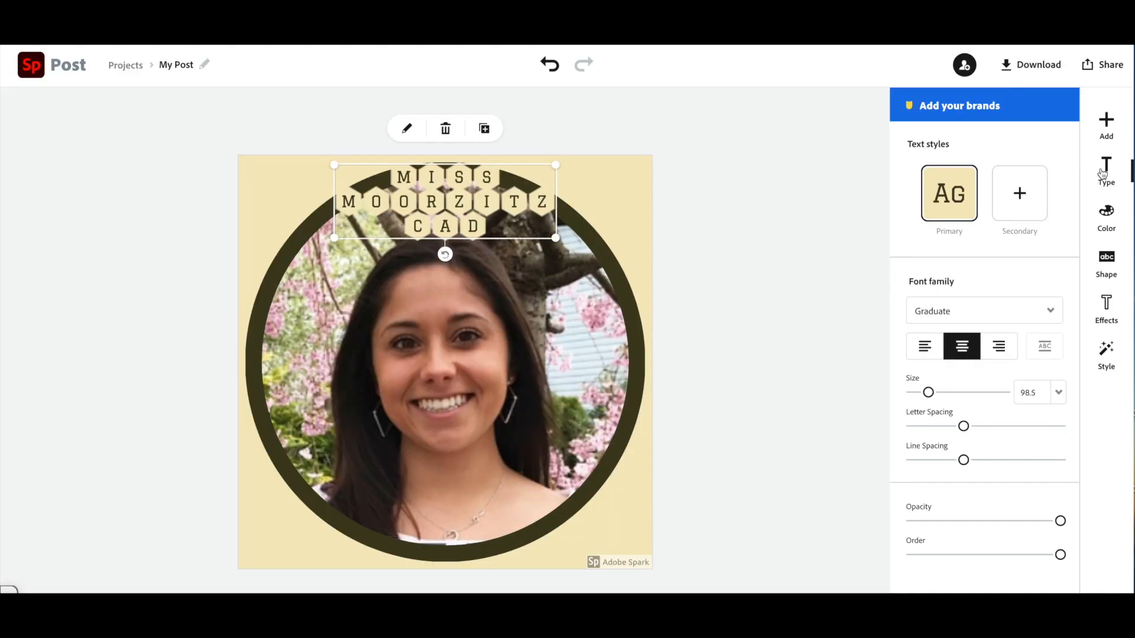
# Step: Try the Harman Sans font on the name text and return it to Graduate
pyautogui.click(945, 309)
pyautogui.click(945, 380)
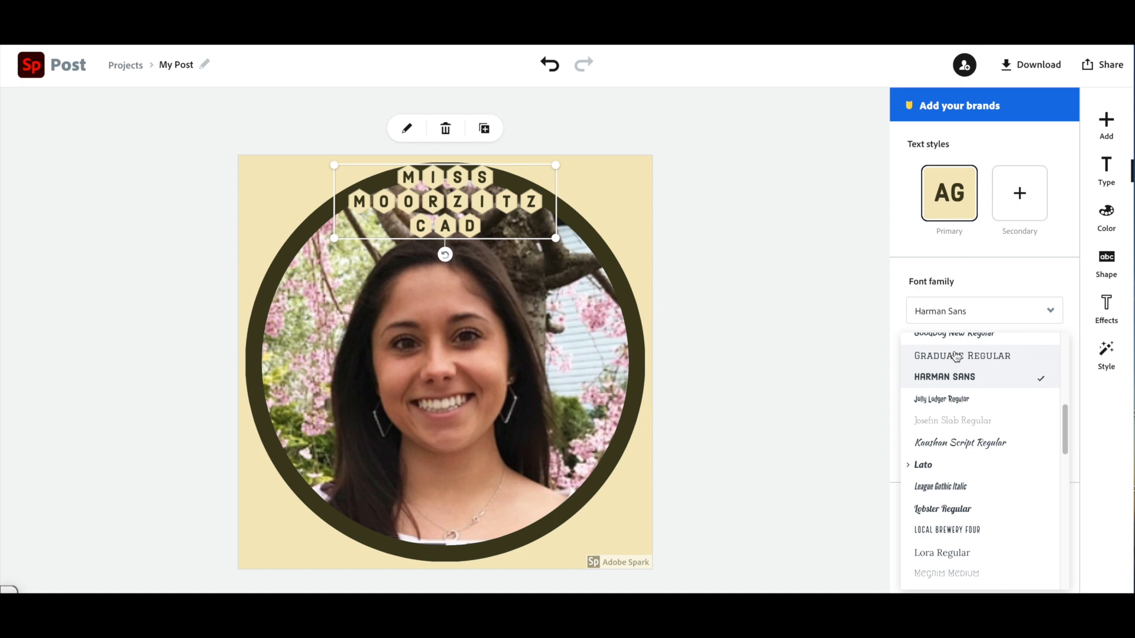
pyautogui.click(956, 357)
pyautogui.click(686, 245)
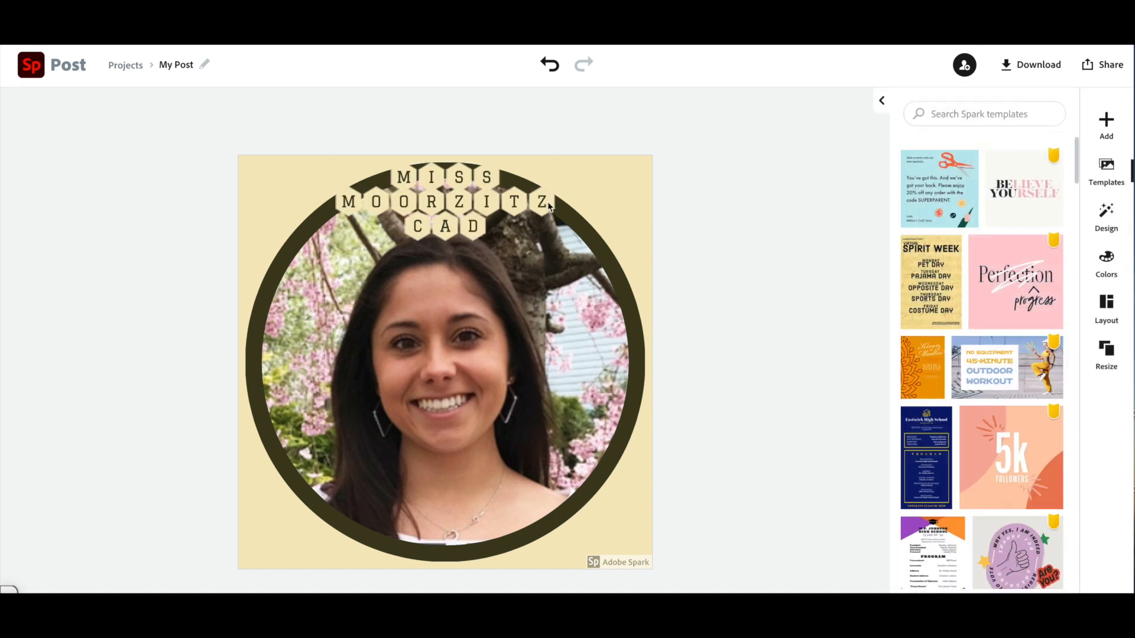
# Step: Move the name text to the lower edge of the circular portrait, centered, and enlarge it to size 108.2
pyautogui.click(530, 203)
pyautogui.moveTo(529, 202); pyautogui.dragTo(528, 528)
pyautogui.moveTo(555, 493); pyautogui.dragTo(493, 503)
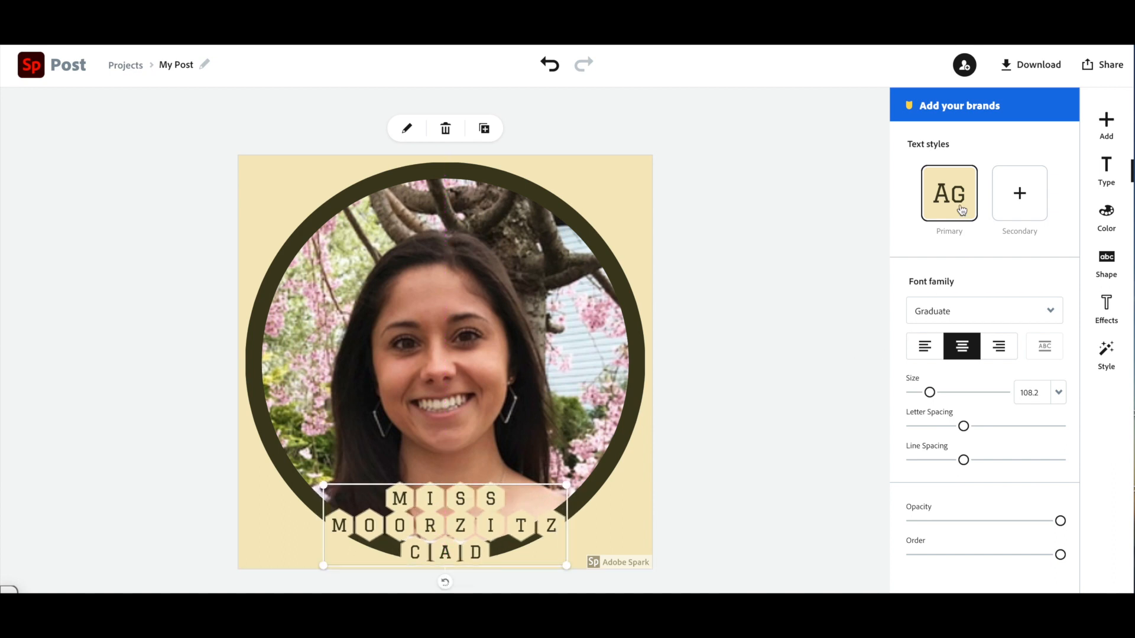
# Step: Set the letter color of the name text to pink DEA2B6, sampled from the blossoms in the photo
pyautogui.click(1116, 230)
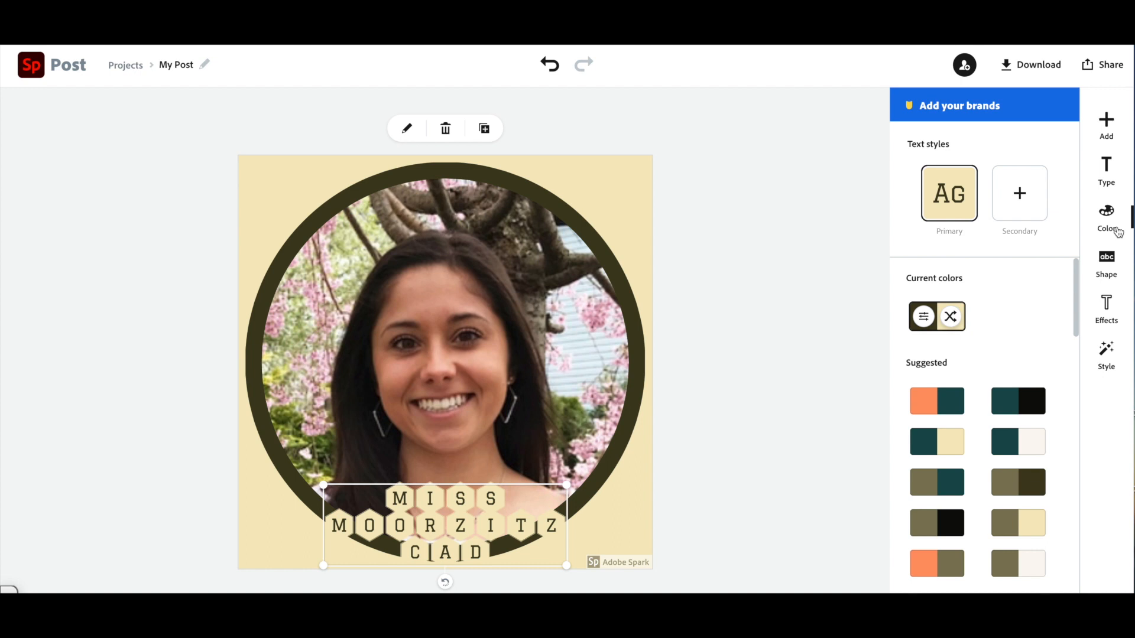
pyautogui.click(923, 318)
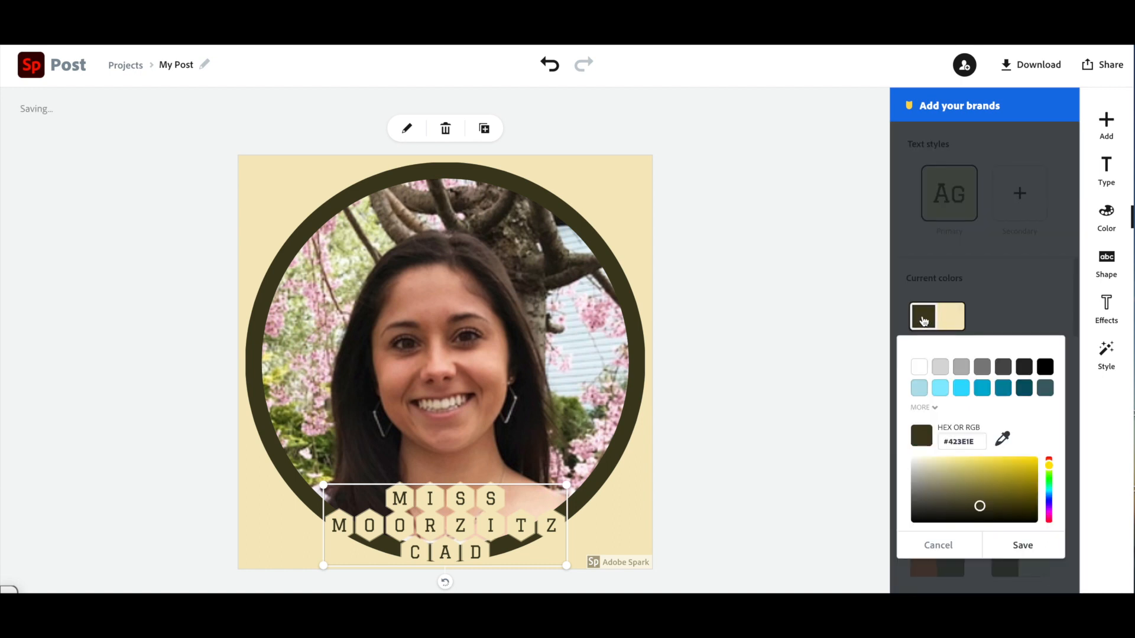
pyautogui.click(1003, 439)
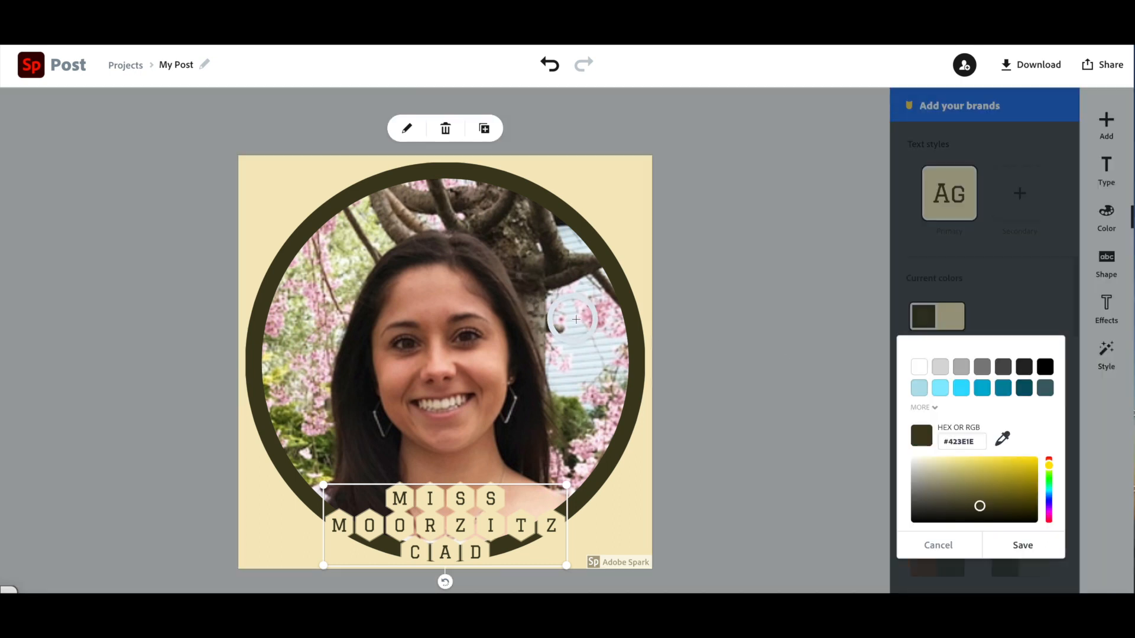
pyautogui.click(594, 319)
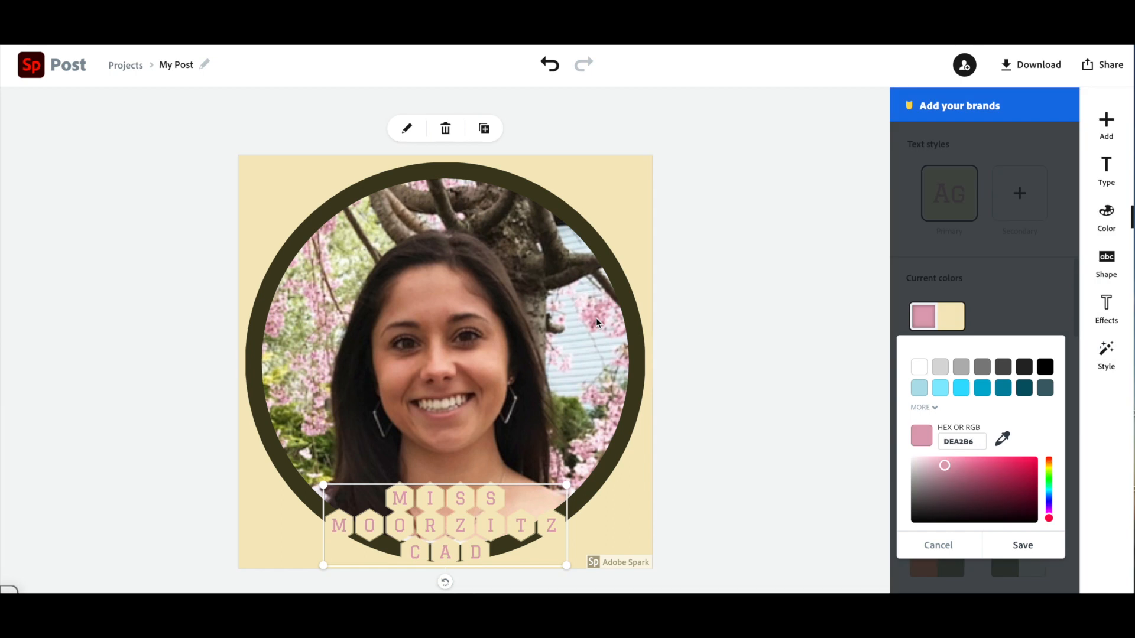
pyautogui.click(997, 325)
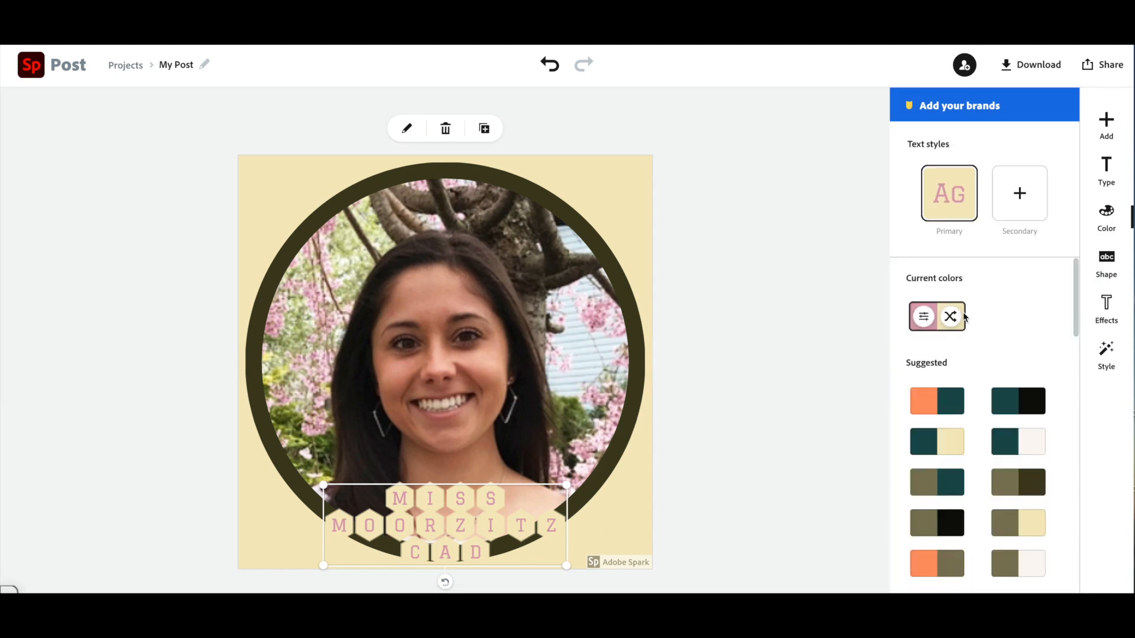
# Step: Swap the name text's two colors so the hexagon tiles are pink and the letters beige
pyautogui.click(949, 317)
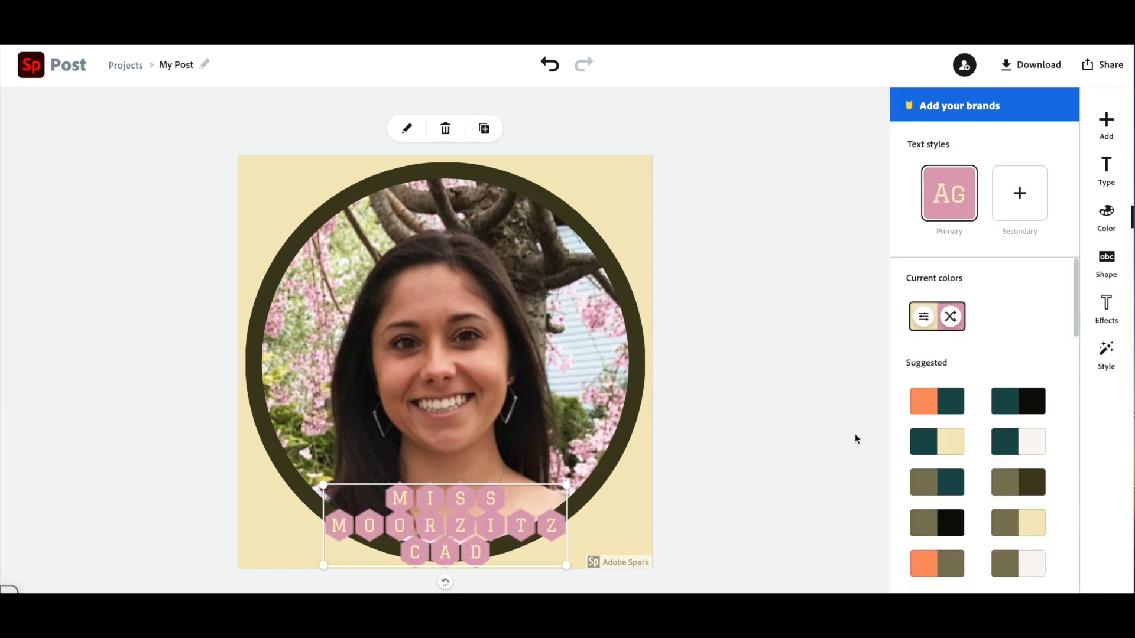
pyautogui.click(745, 400)
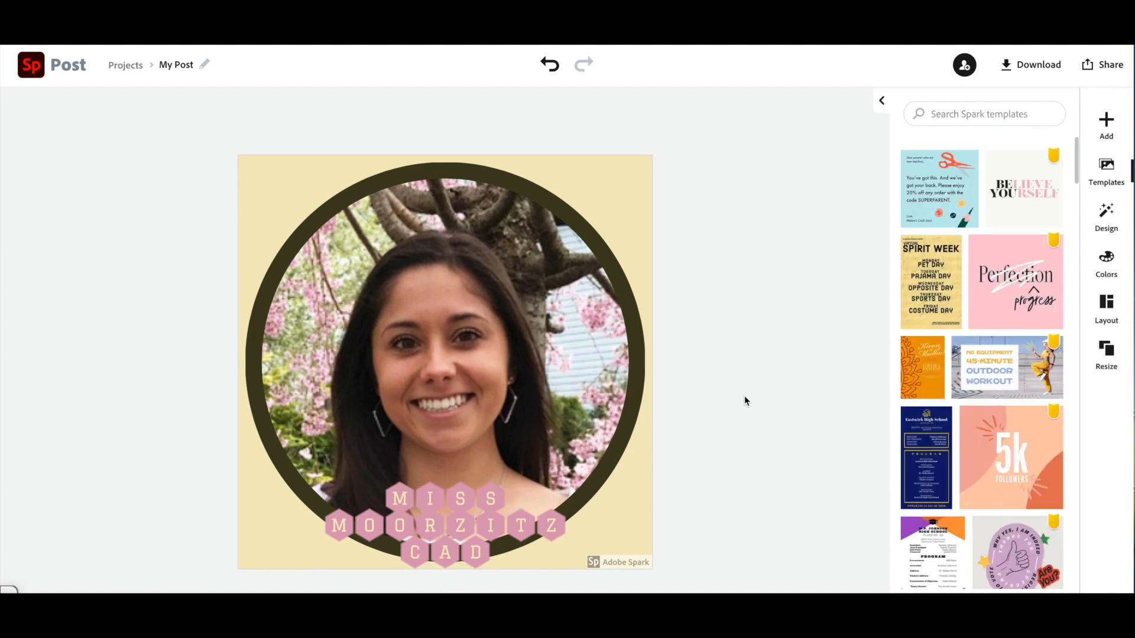
pyautogui.click(490, 520)
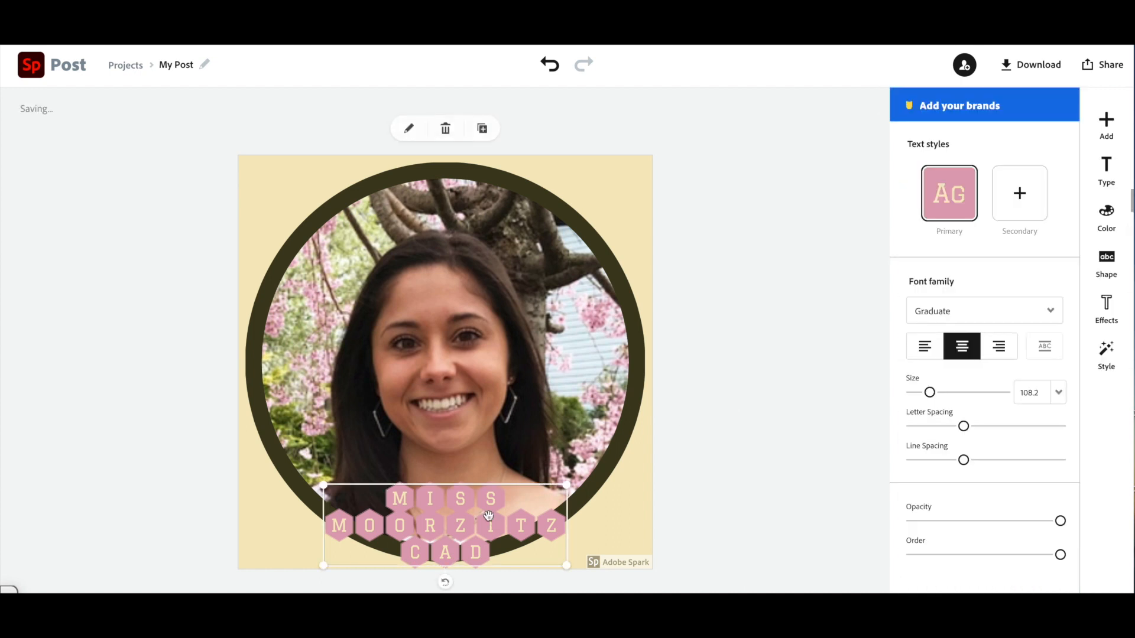
pyautogui.click(761, 471)
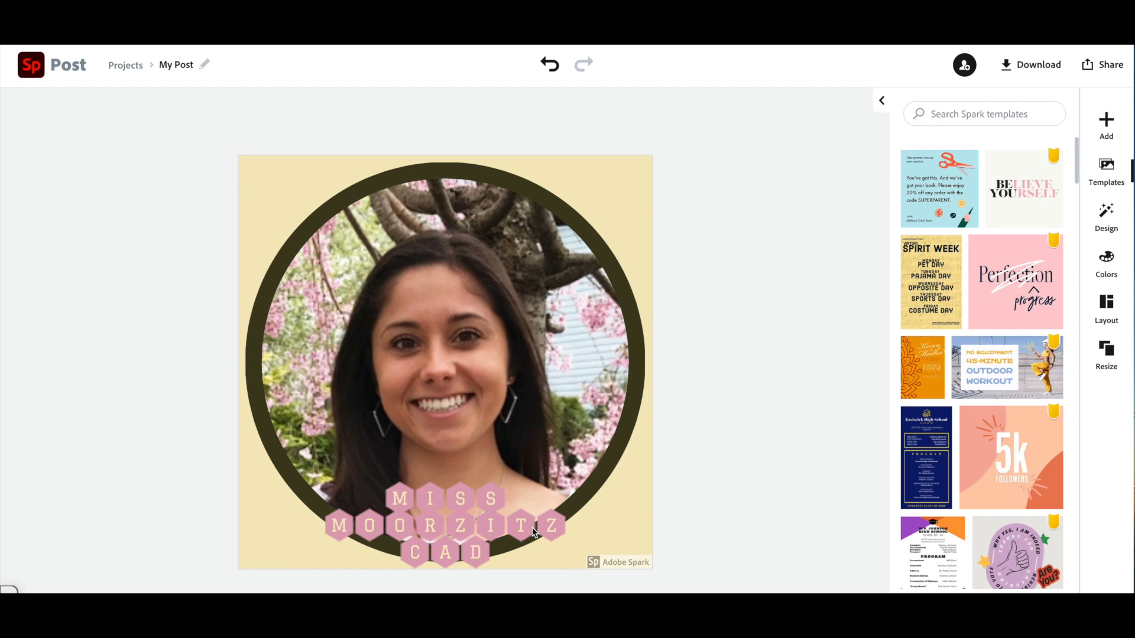
# Step: Try other backing shapes on the name text, including the slanted parallelogram and outlined square, and reapply the hexagon
pyautogui.click(538, 524)
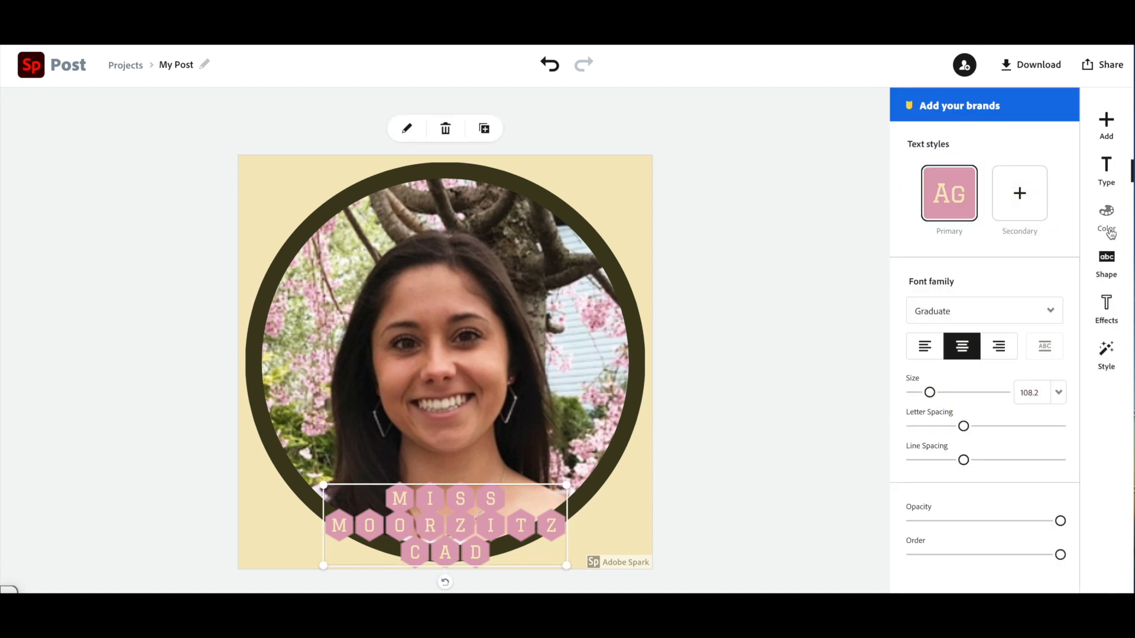
pyautogui.click(1109, 232)
pyautogui.click(1109, 272)
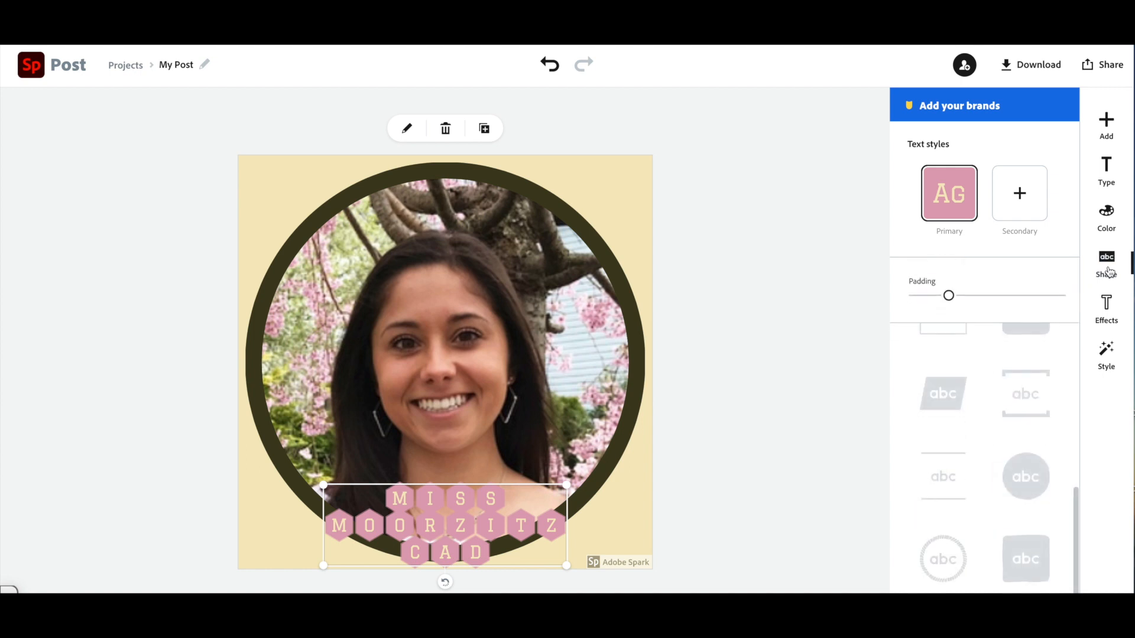
pyautogui.click(953, 387)
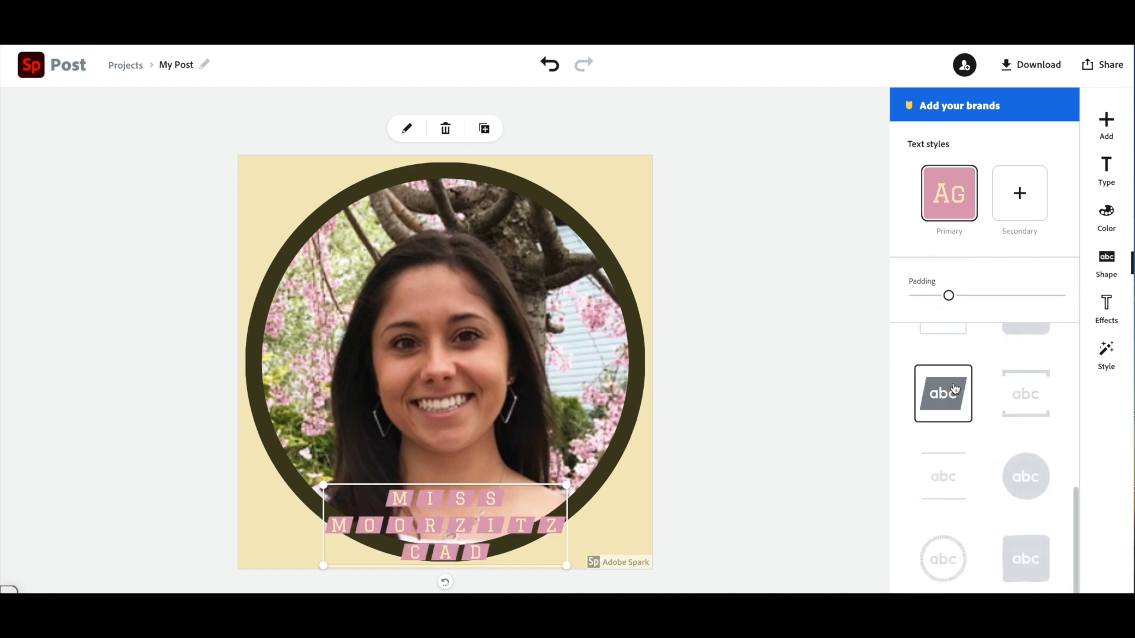
pyautogui.scroll(1, 954, 388)
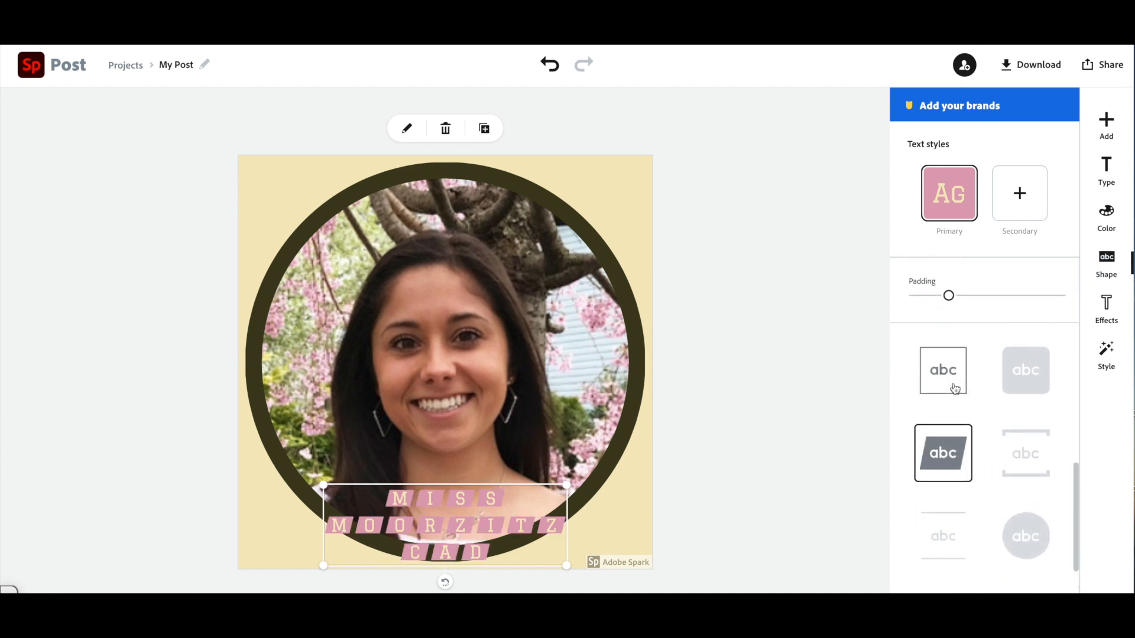
pyautogui.click(954, 389)
pyautogui.scroll(-1, 955, 388)
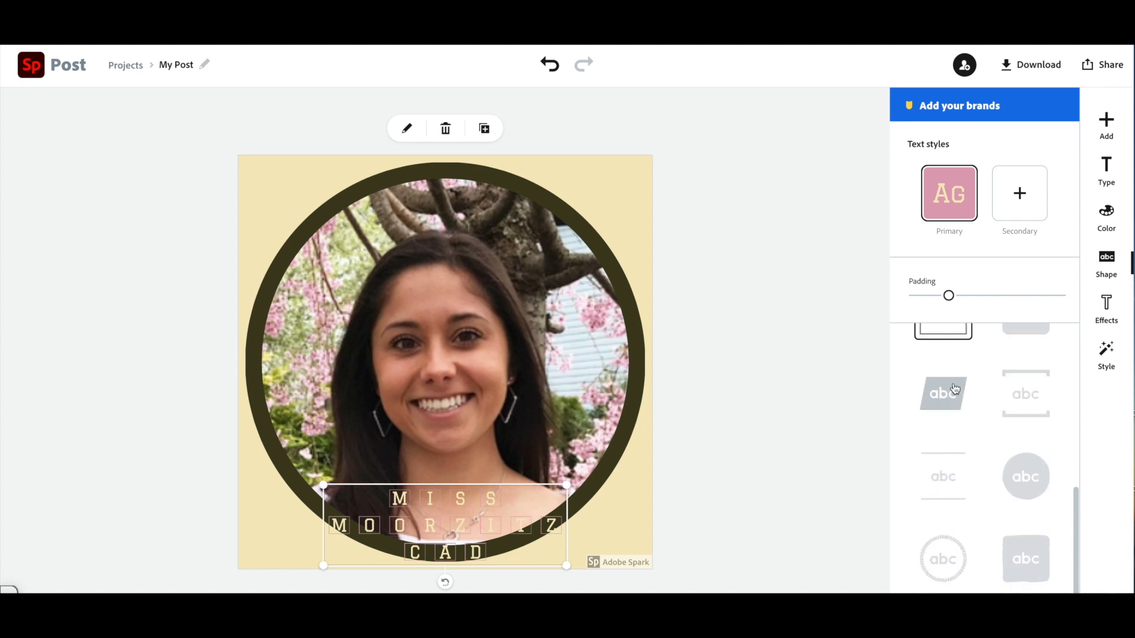
pyautogui.click(1016, 497)
pyautogui.scroll(2, 1015, 498)
pyautogui.scroll(1, 1014, 498)
pyautogui.click(952, 505)
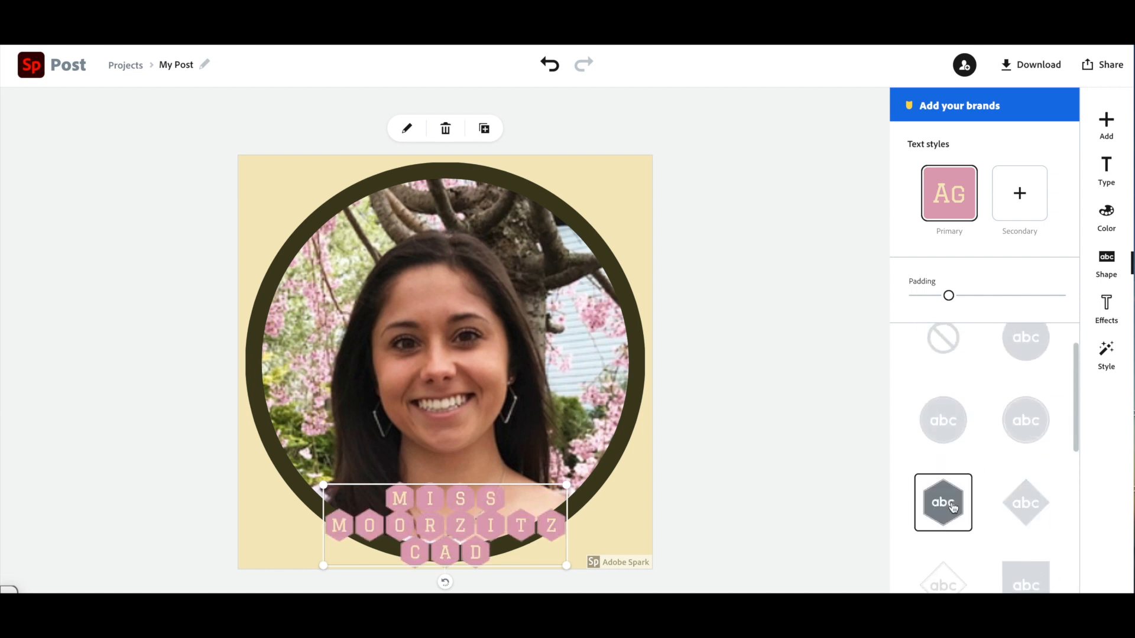
# Step: Change the backing shape of the name text's letters to the solid circle
pyautogui.scroll(1, 1029, 405)
pyautogui.click(1029, 404)
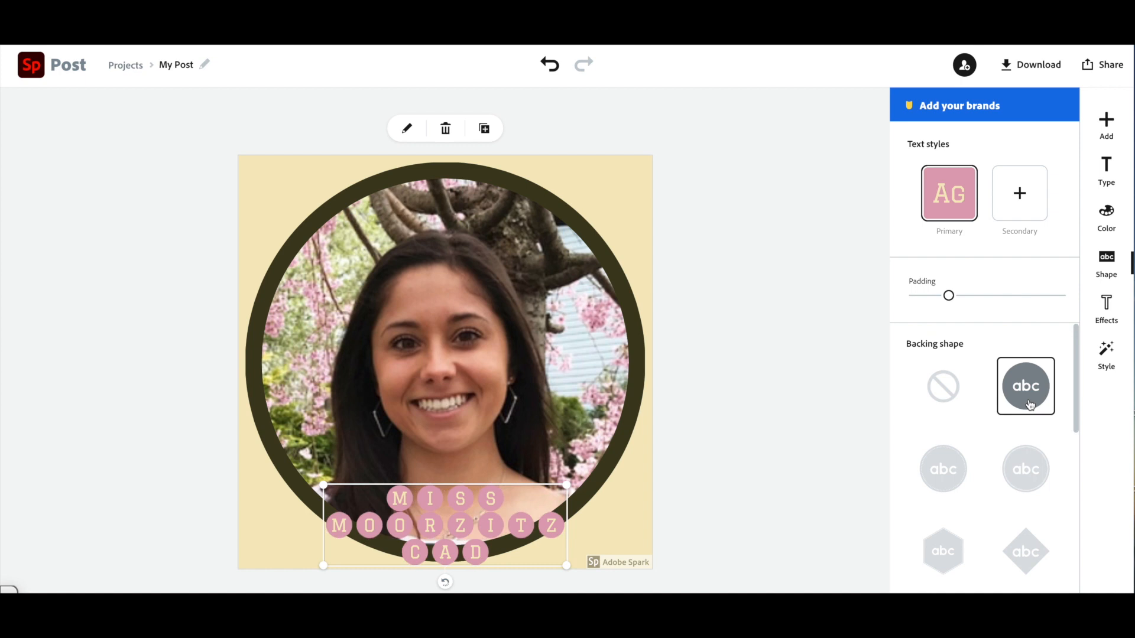
pyautogui.click(782, 327)
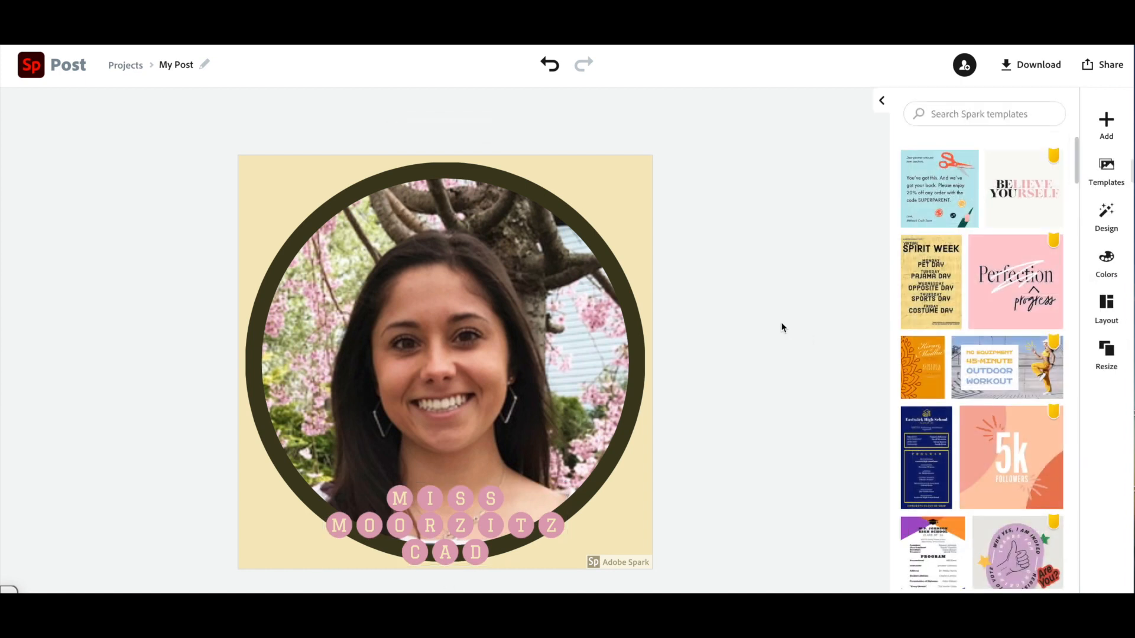
# Step: Undo and redo the name text's last backing shape change, ending with the circles restored
pyautogui.click(463, 532)
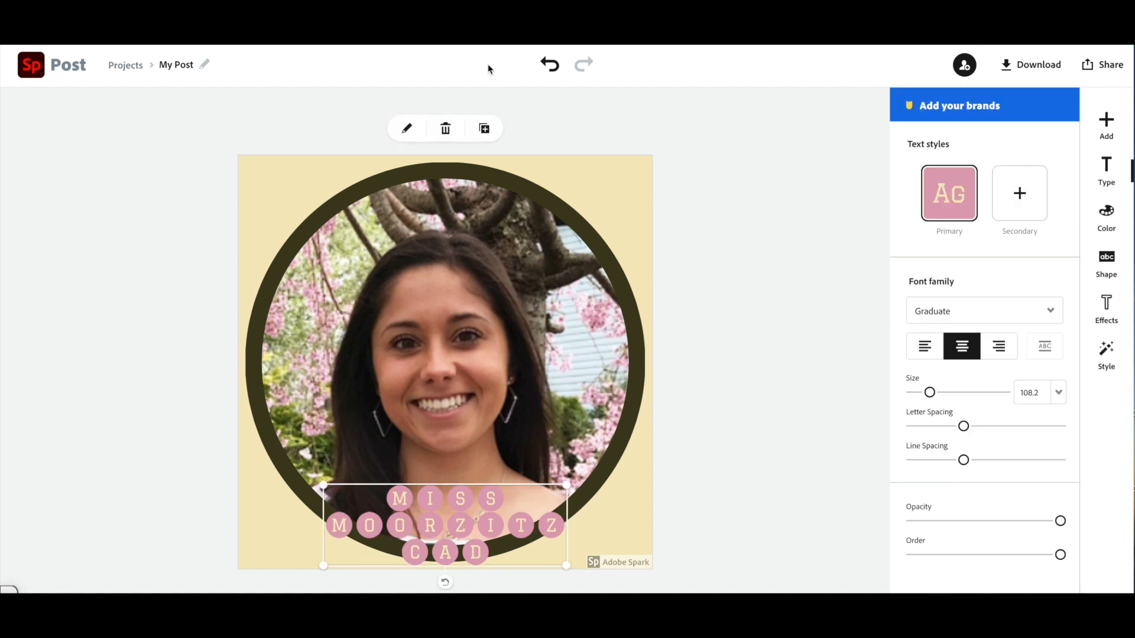
pyautogui.click(555, 68)
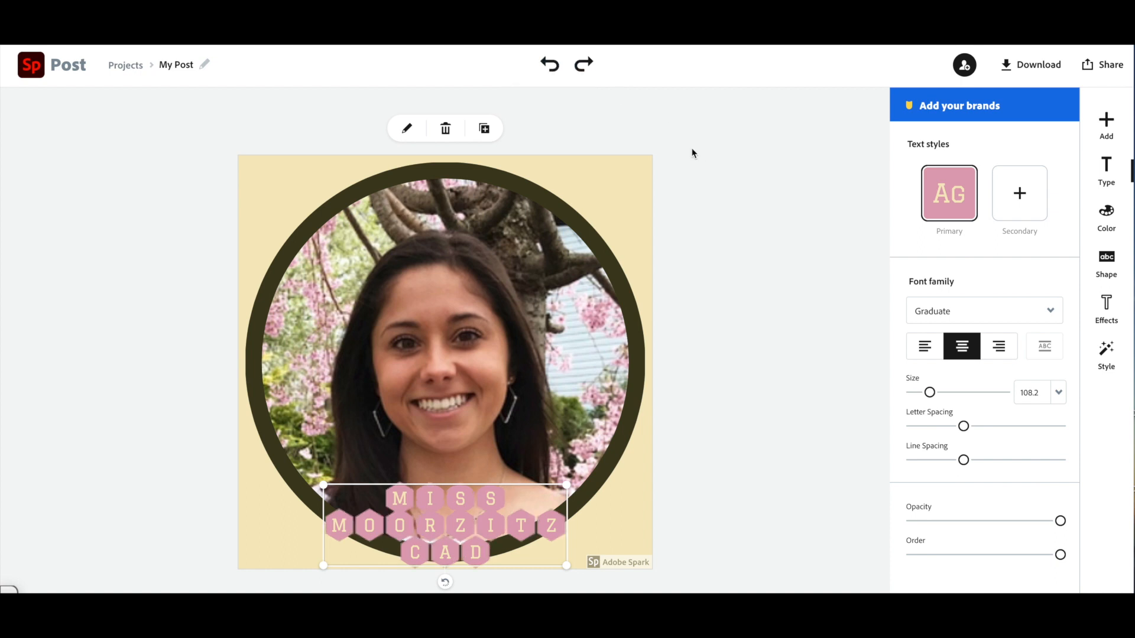
pyautogui.click(586, 67)
pyautogui.click(554, 66)
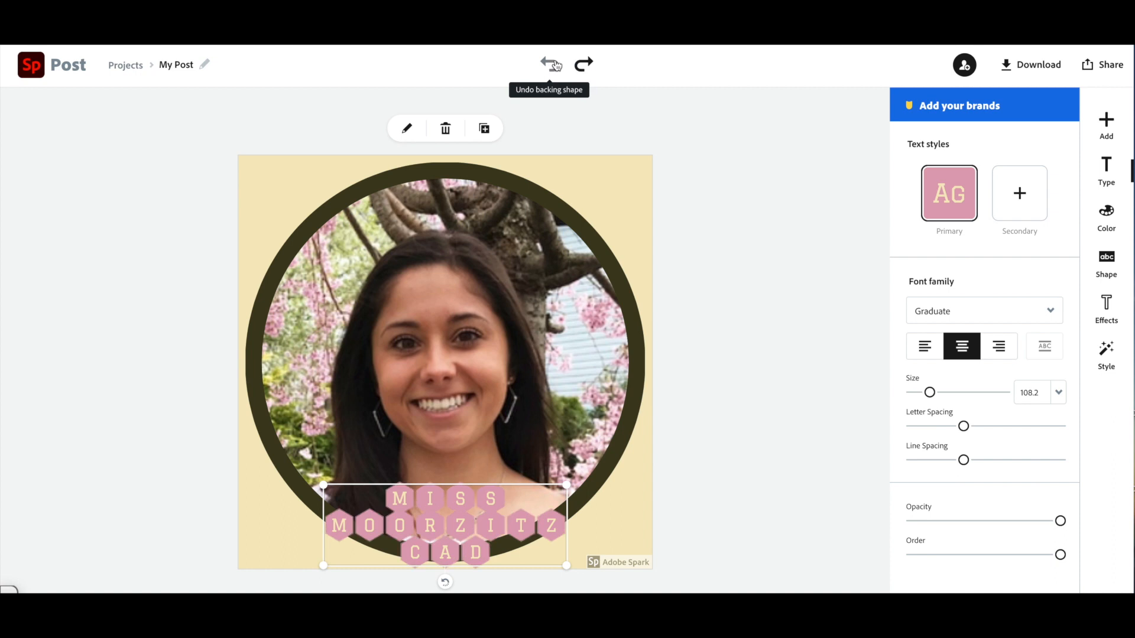
pyautogui.hotkey('ctrl', 'shift', 'z')
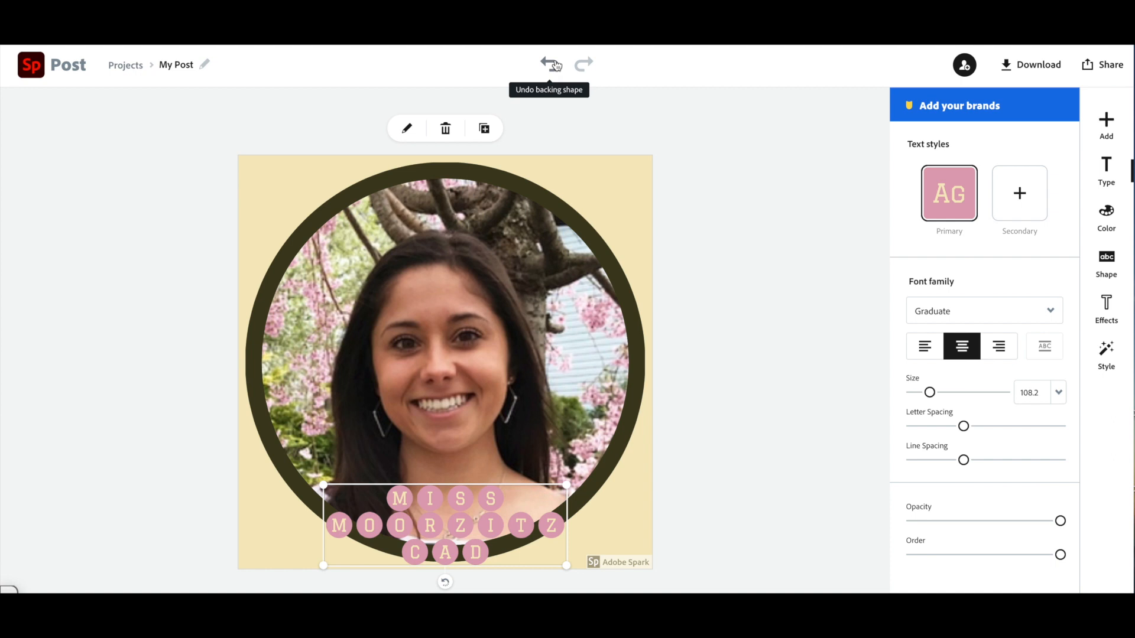
pyautogui.click(553, 66)
pyautogui.hotkey('ctrl', 'shift', 'z')
pyautogui.click(741, 186)
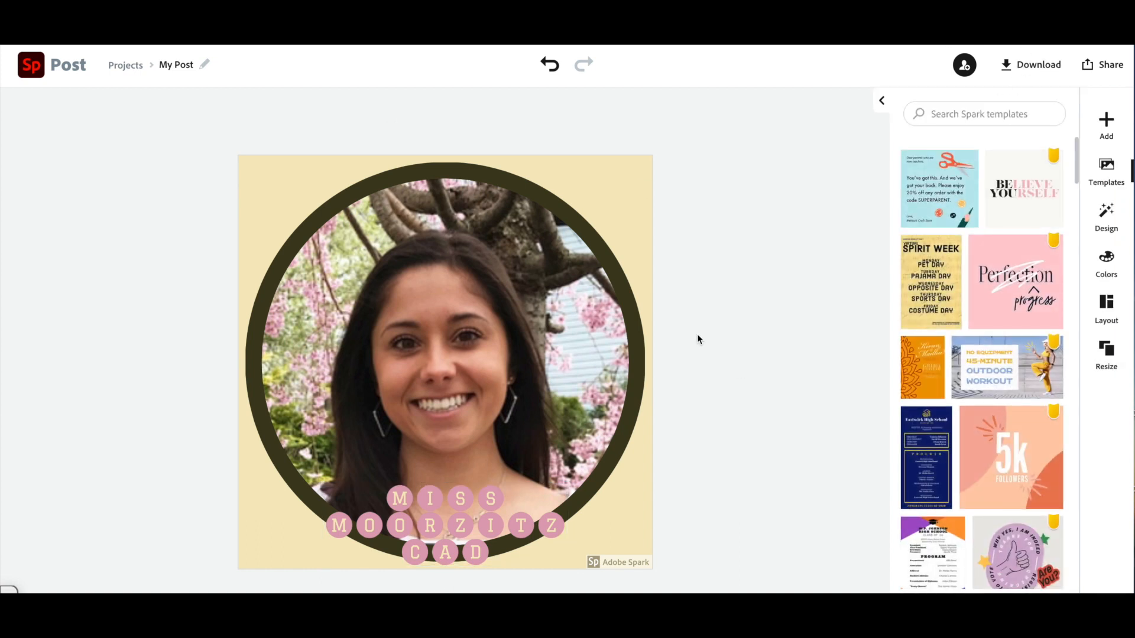
# Step: Download the finished graphic as a PNG with a solid color background
pyautogui.click(1007, 74)
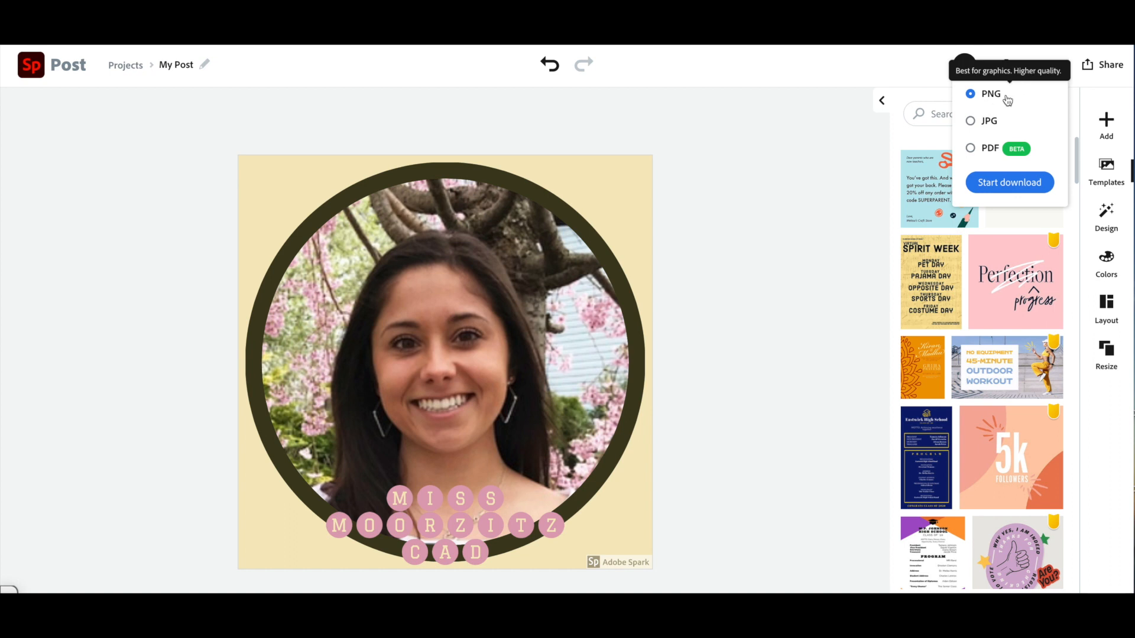
pyautogui.click(989, 184)
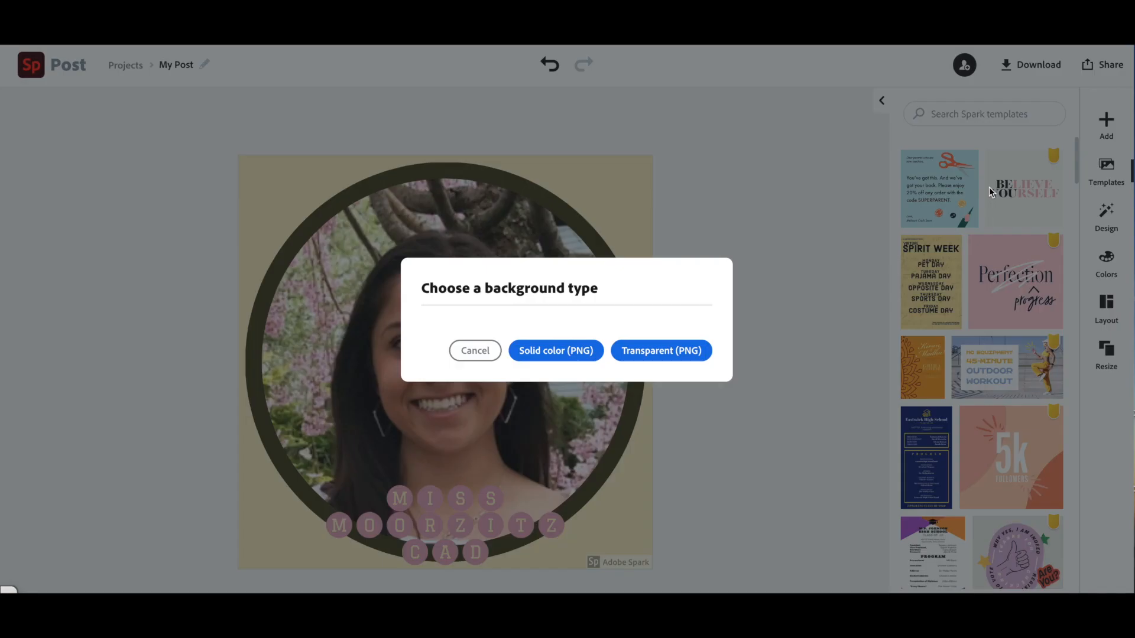
pyautogui.click(547, 355)
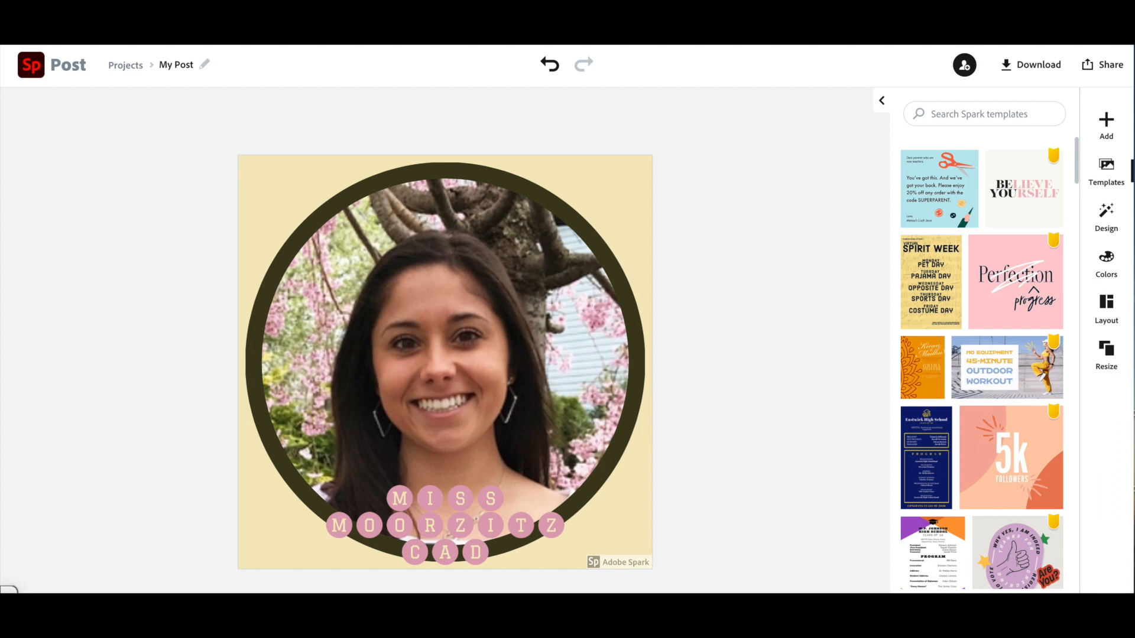
# Step: Switch to Gmail in the browser
pyautogui.write('gm')
pyautogui.press('Return')
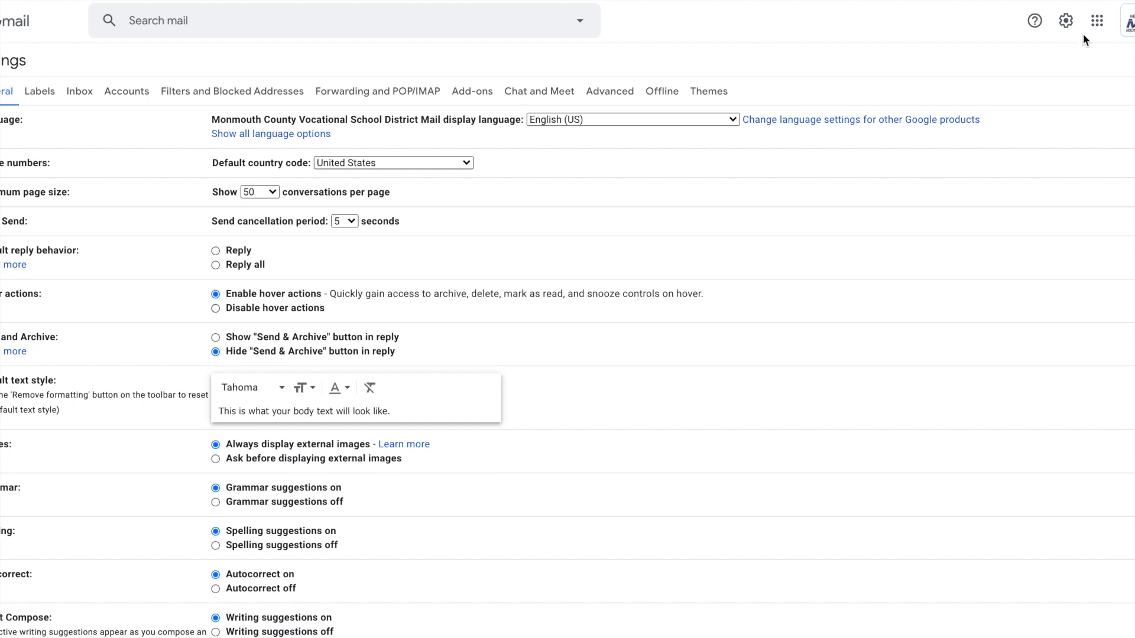
# Step: Open the Google account's profile picture page from the Gmail settings and start changing the picture
pyautogui.scroll(-3, 161, 188)
pyautogui.scroll(-7, 161, 187)
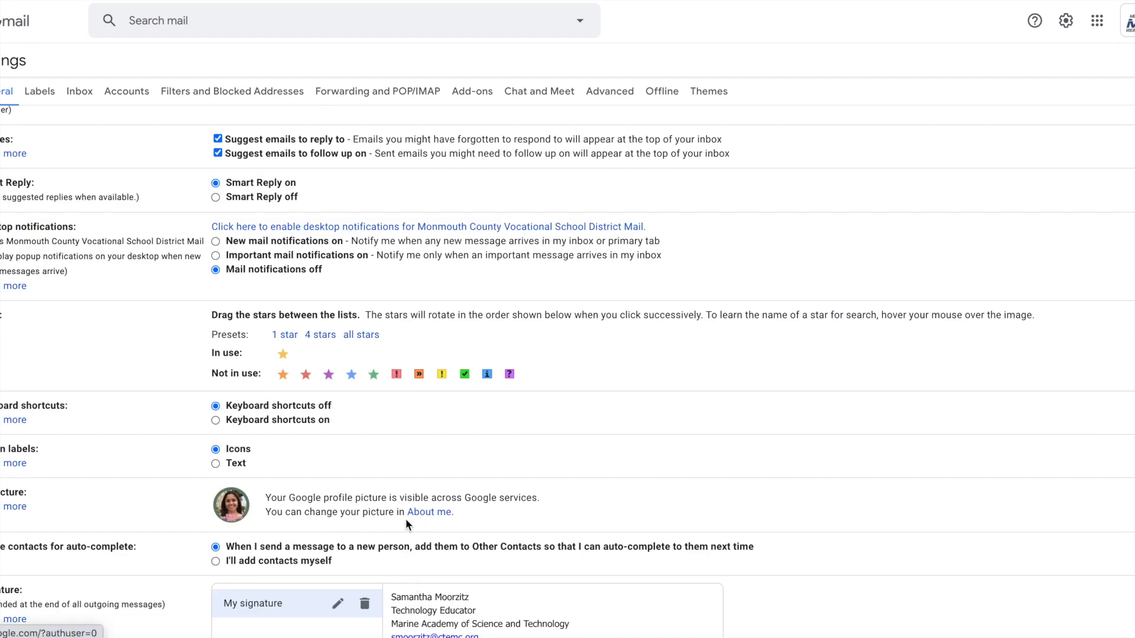
pyautogui.click(432, 517)
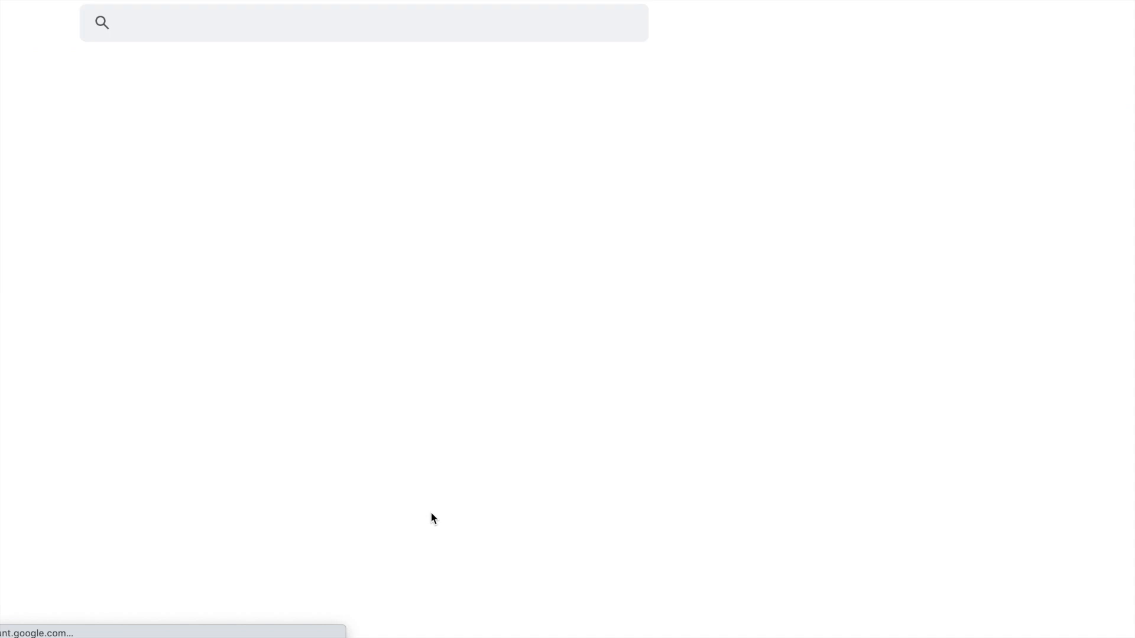
pyautogui.click(736, 352)
pyautogui.click(509, 448)
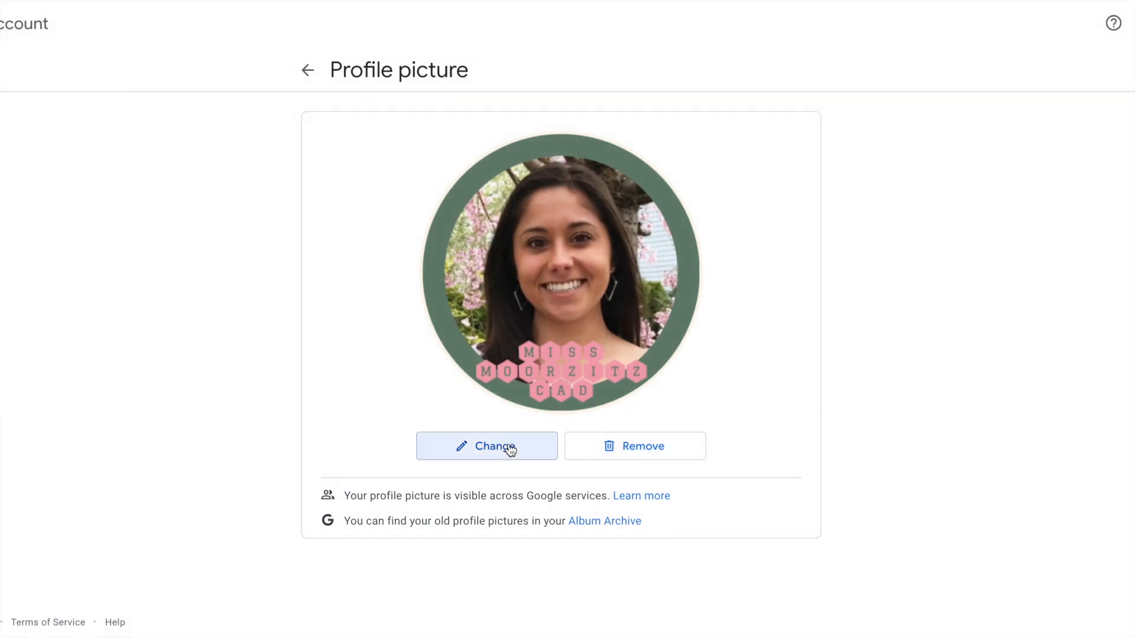
# Step: Upload My Post (5).png, extend the crop to cover the whole image, and set it as the profile photo
pyautogui.moveTo(1134, 331); pyautogui.dragTo(616, 322)
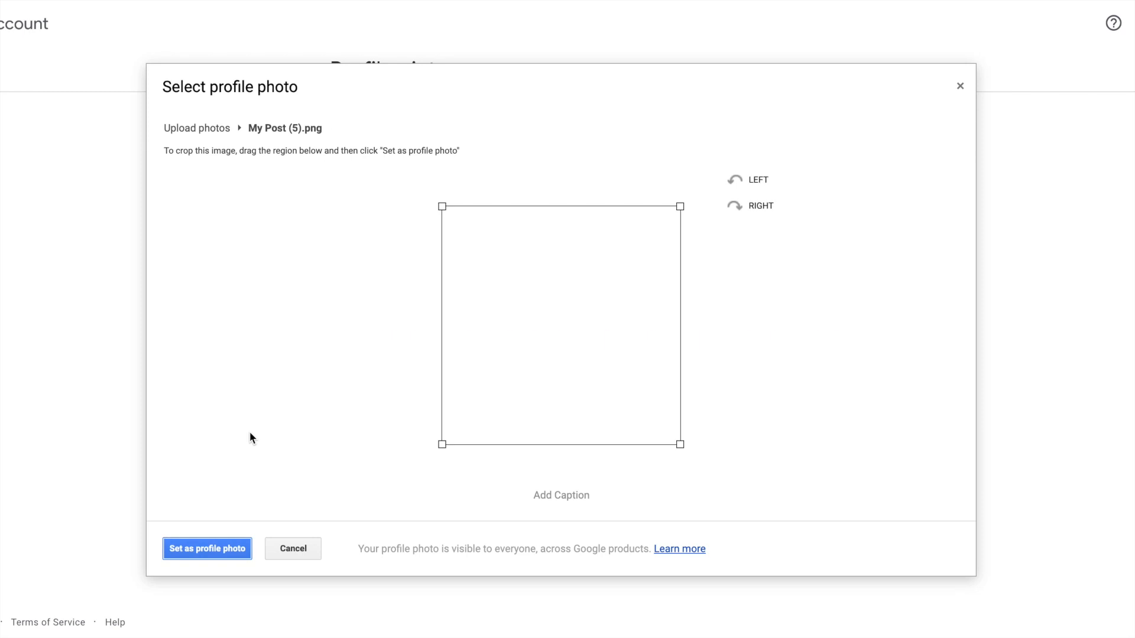
pyautogui.moveTo(442, 206); pyautogui.dragTo(401, 169)
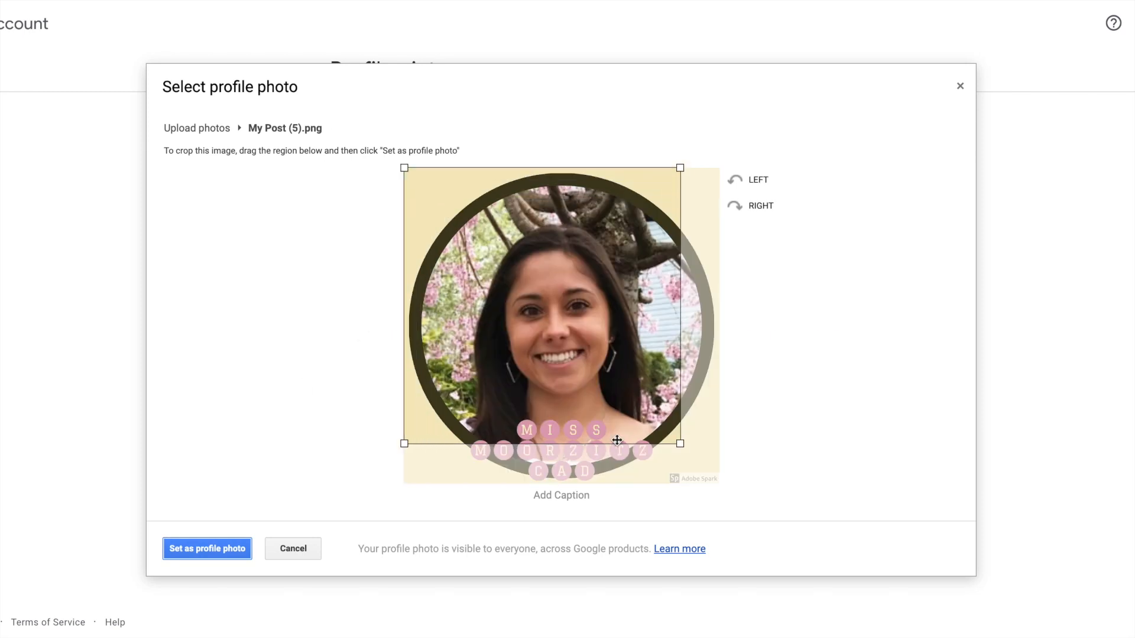
pyautogui.moveTo(670, 451); pyautogui.dragTo(746, 518)
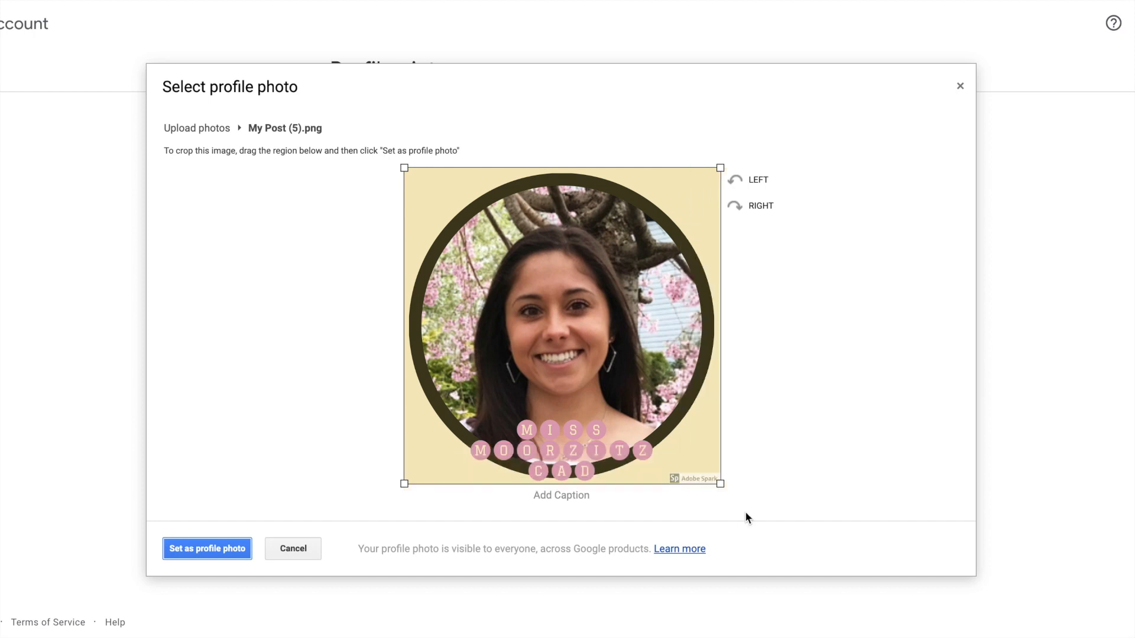
pyautogui.click(185, 551)
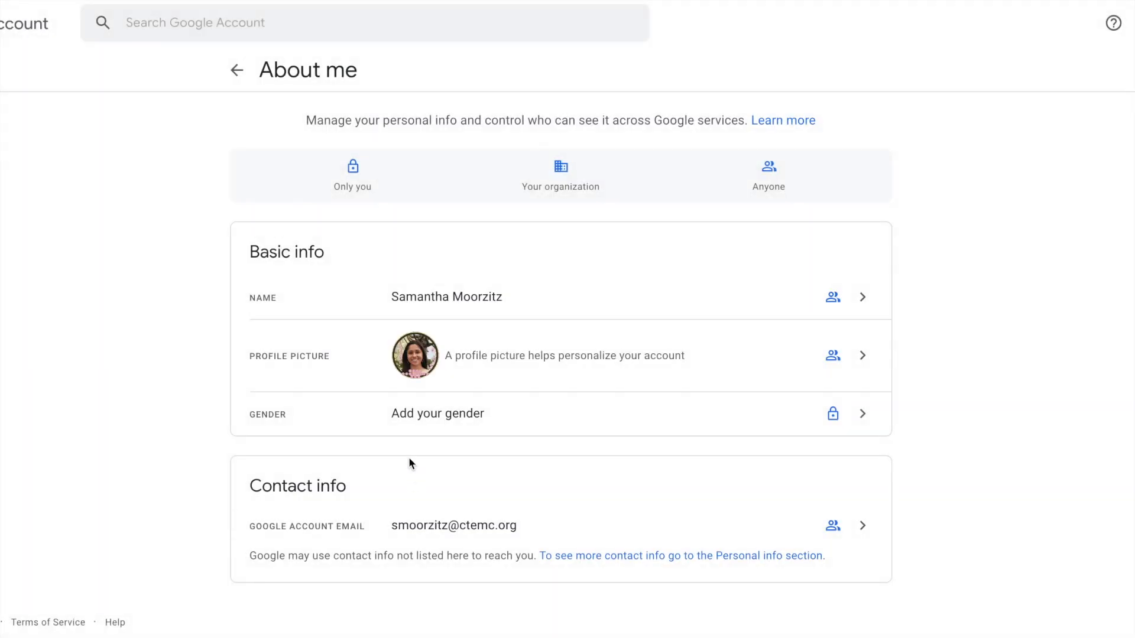
# Step: Choose the Google profile picture as the single picture used across Google services
pyautogui.click(407, 364)
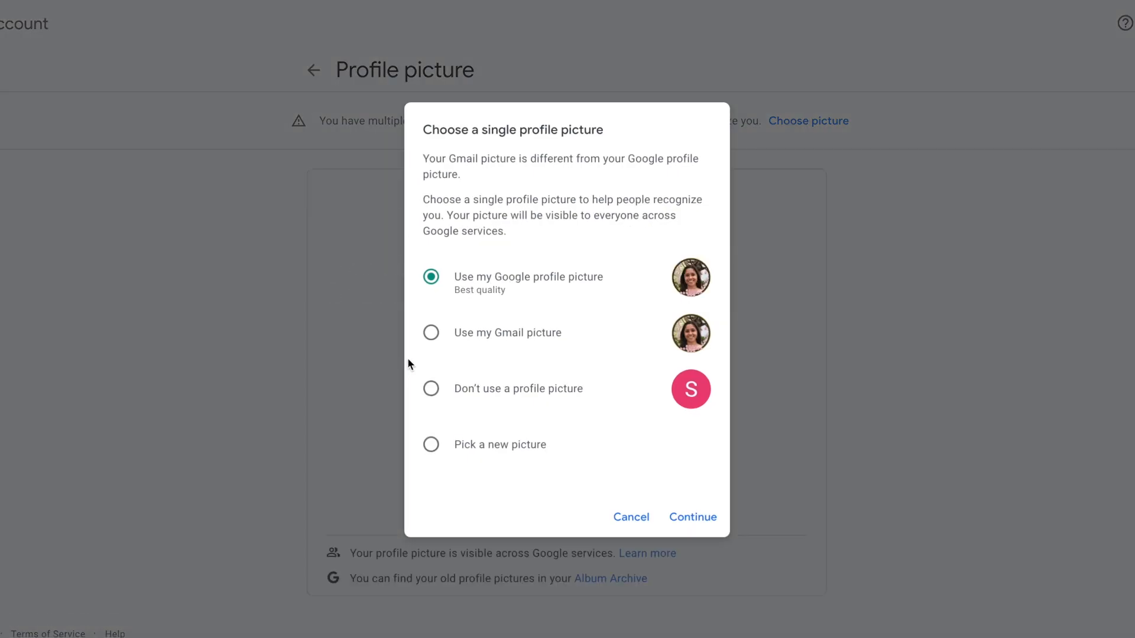
pyautogui.click(474, 273)
pyautogui.click(681, 518)
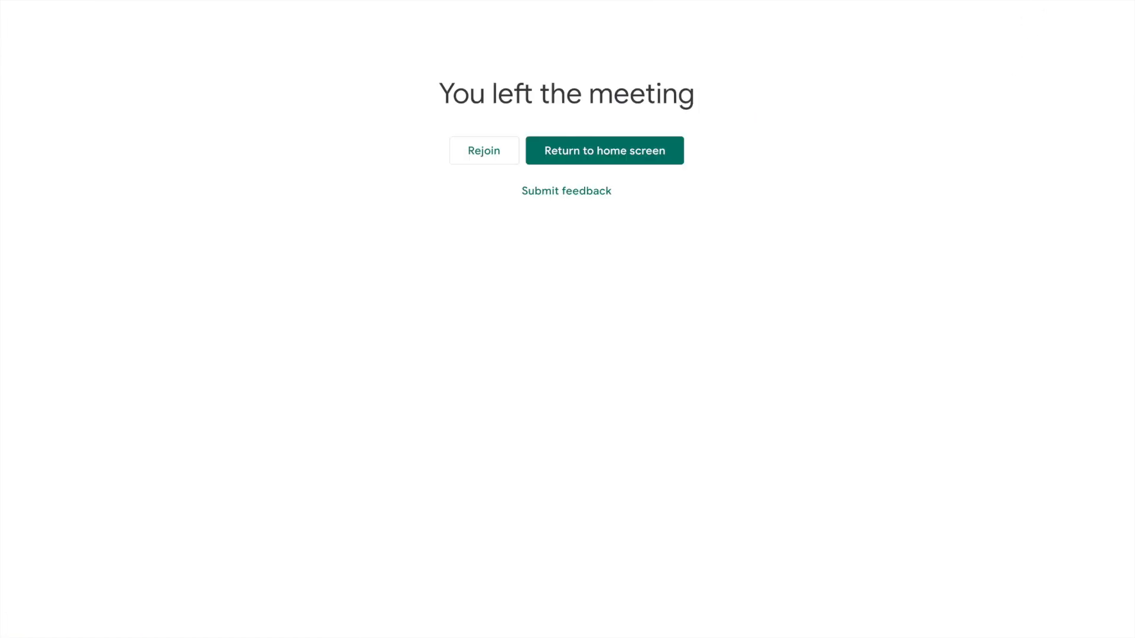
# Step: Return to the Google Meet home screen and start a new meeting
pyautogui.click(583, 158)
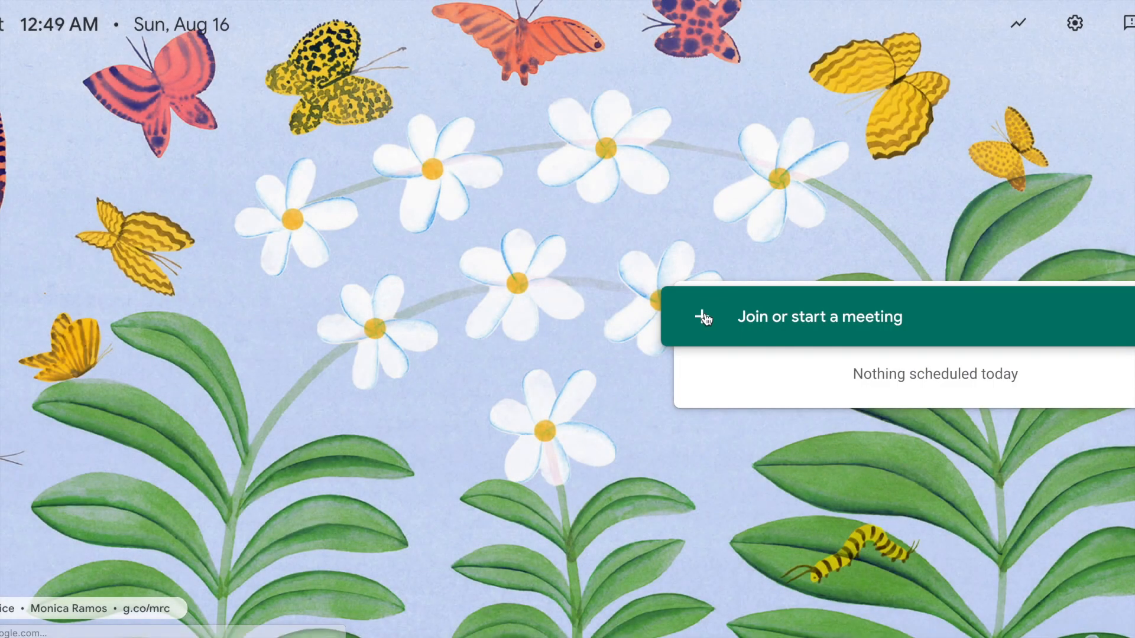
pyautogui.click(705, 318)
pyautogui.click(707, 420)
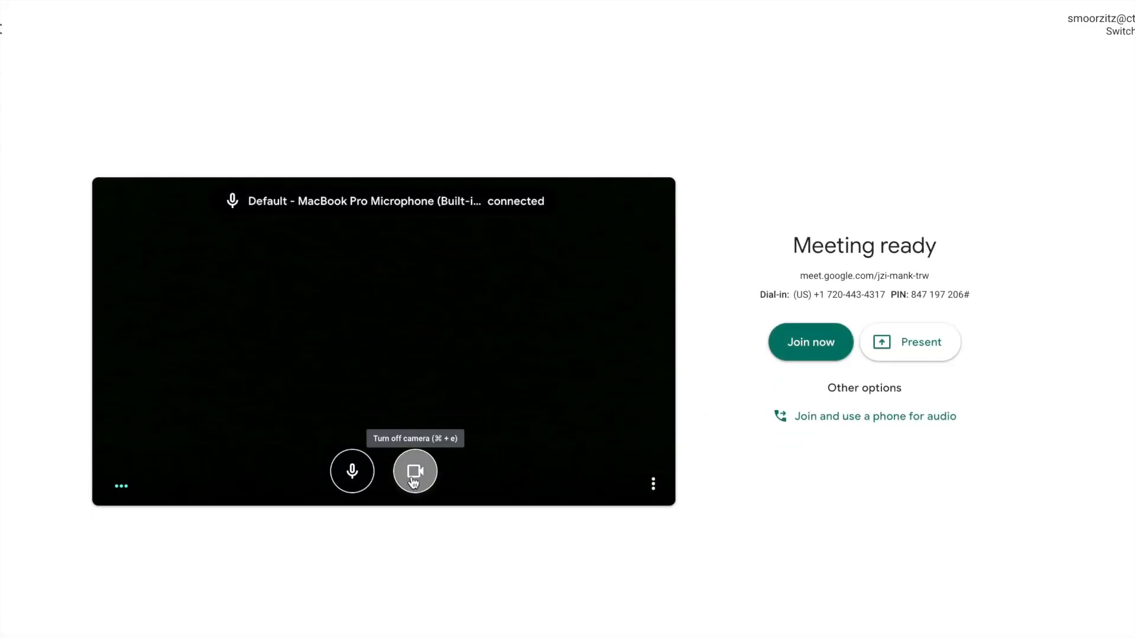
# Step: Join the meeting with the camera off and dismiss the invitation to add others
pyautogui.click(414, 480)
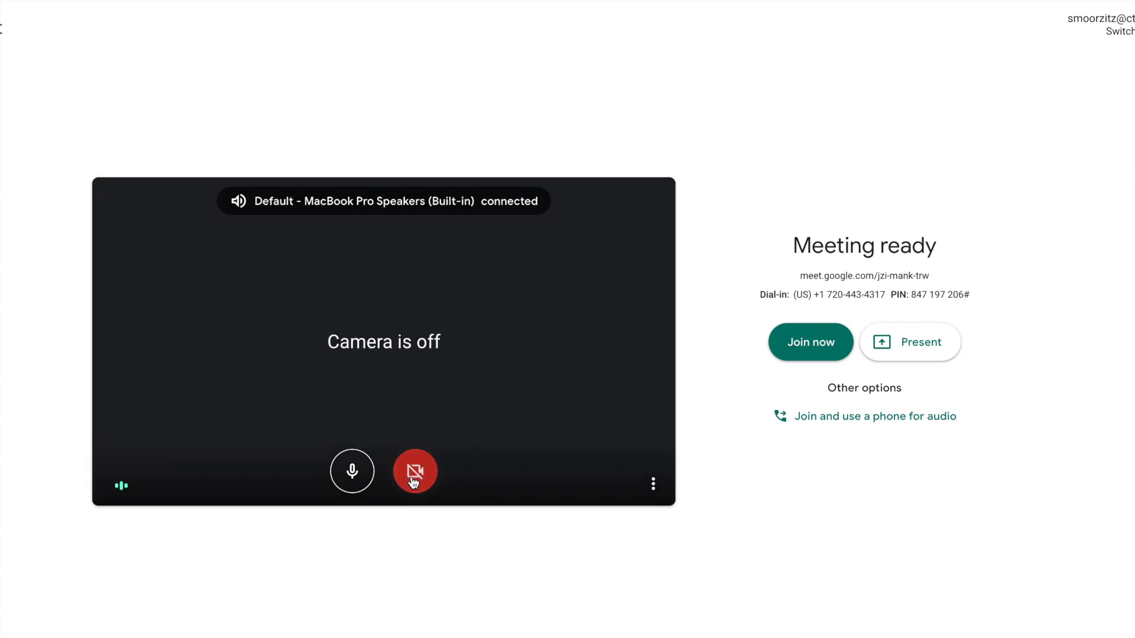
pyautogui.click(811, 347)
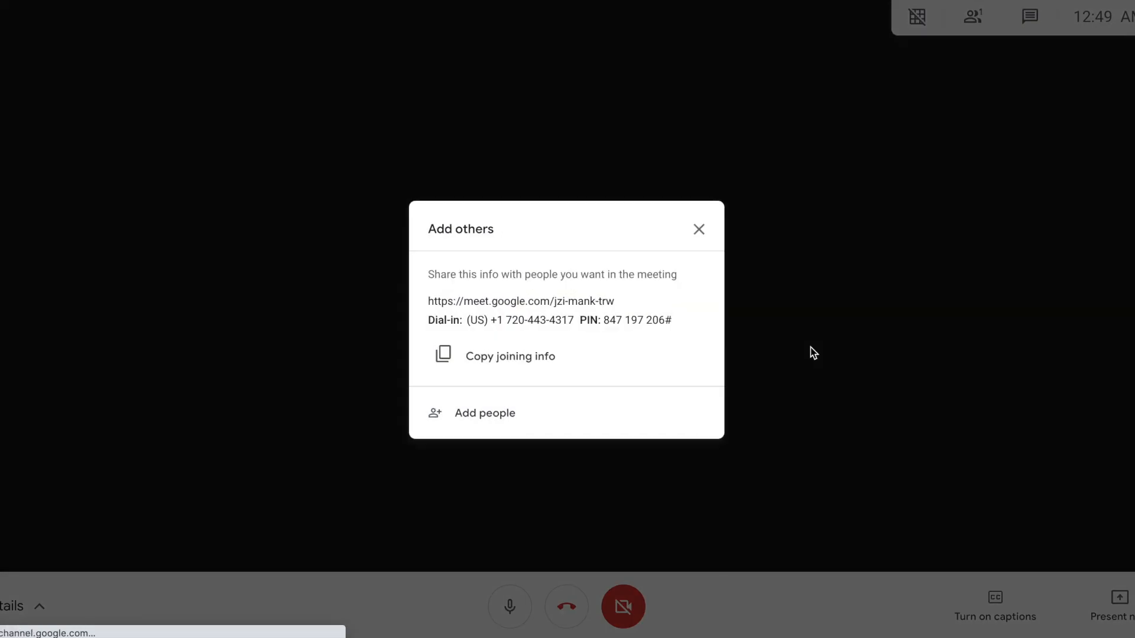
pyautogui.click(700, 231)
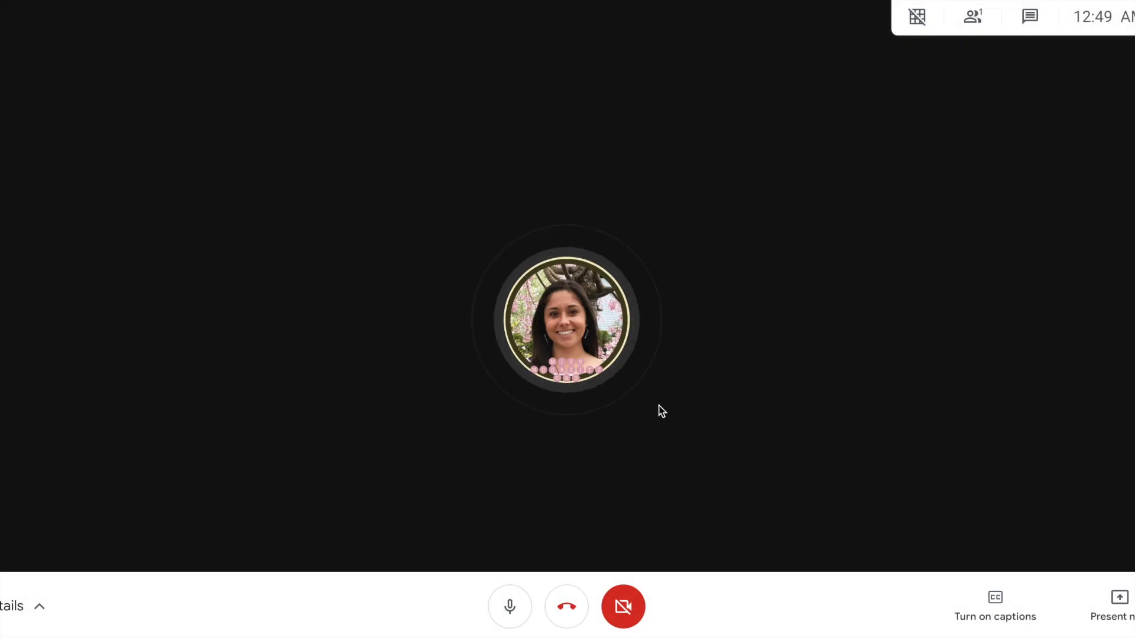